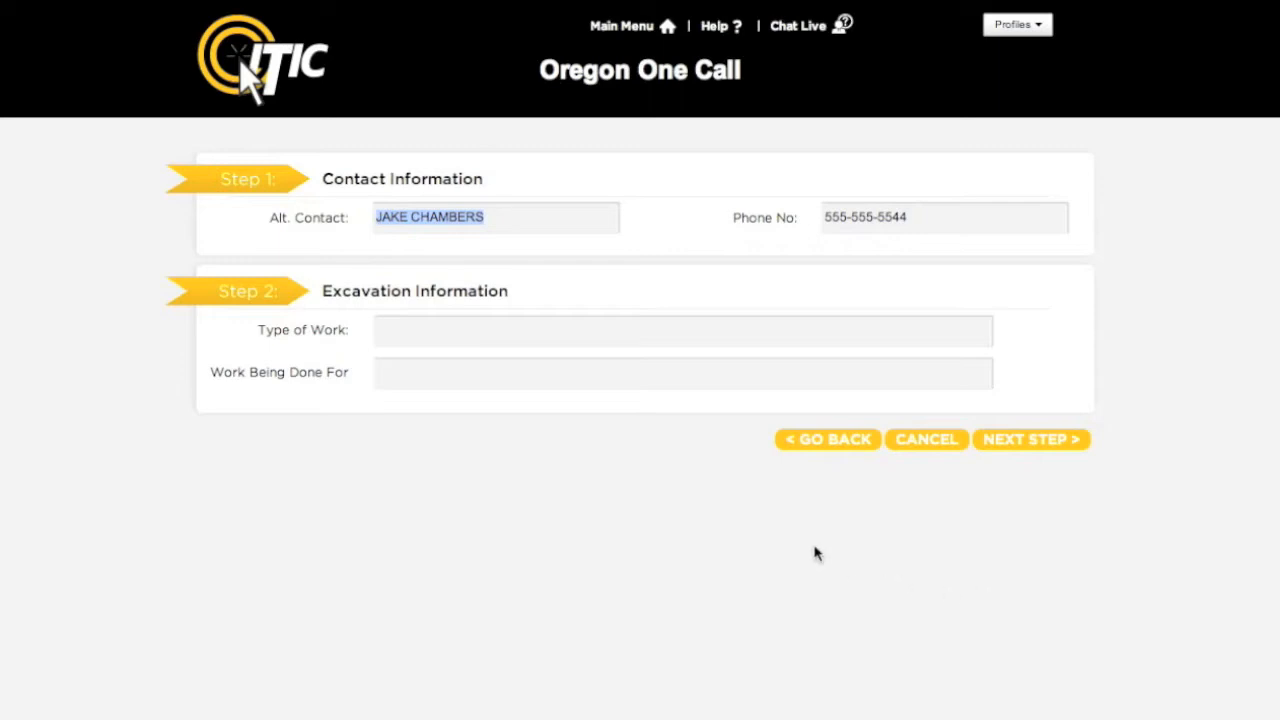
# Set the type of work to INSTALL FENCE using the suggestions.
pyautogui.click(658, 331)
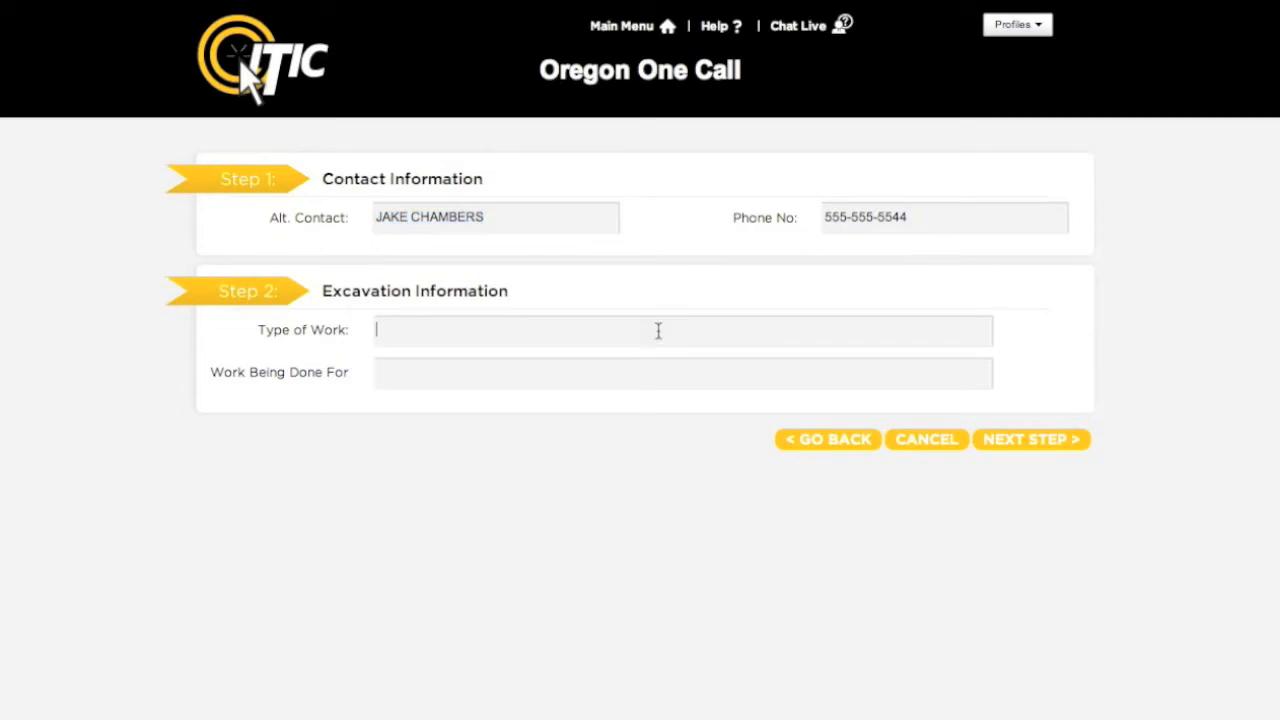
pyautogui.write('i')
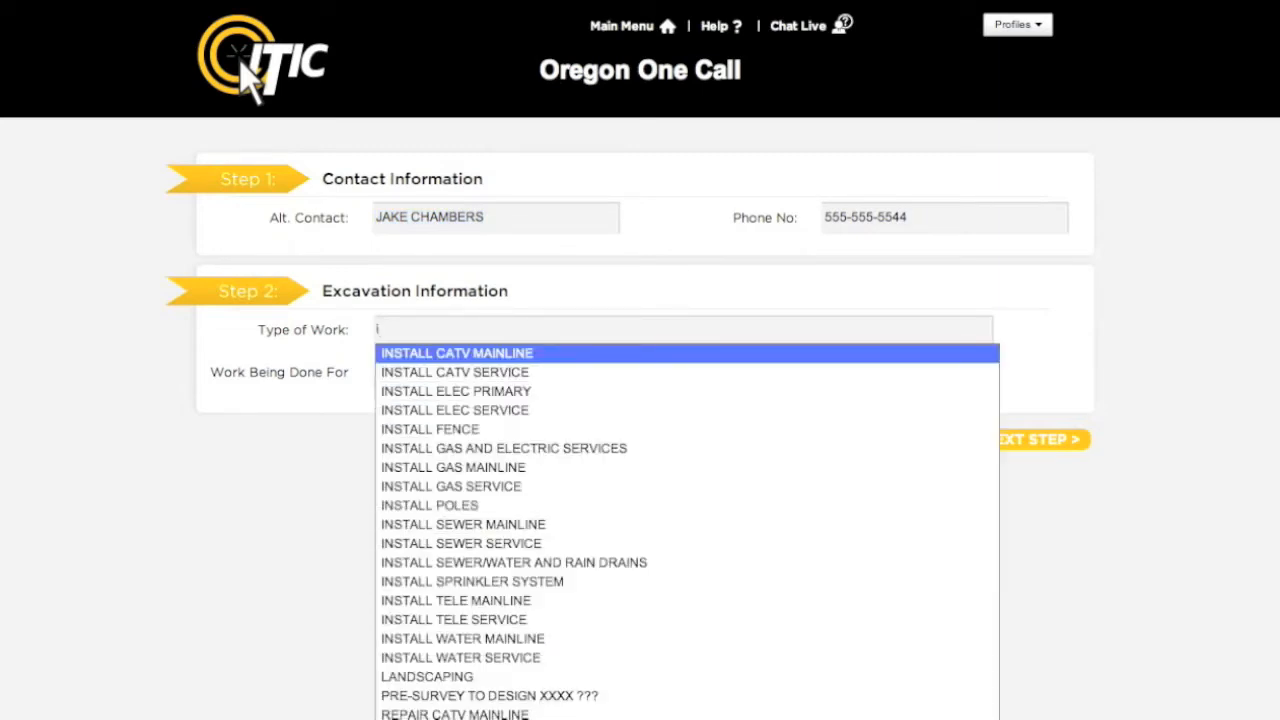
pyautogui.write('nstall')
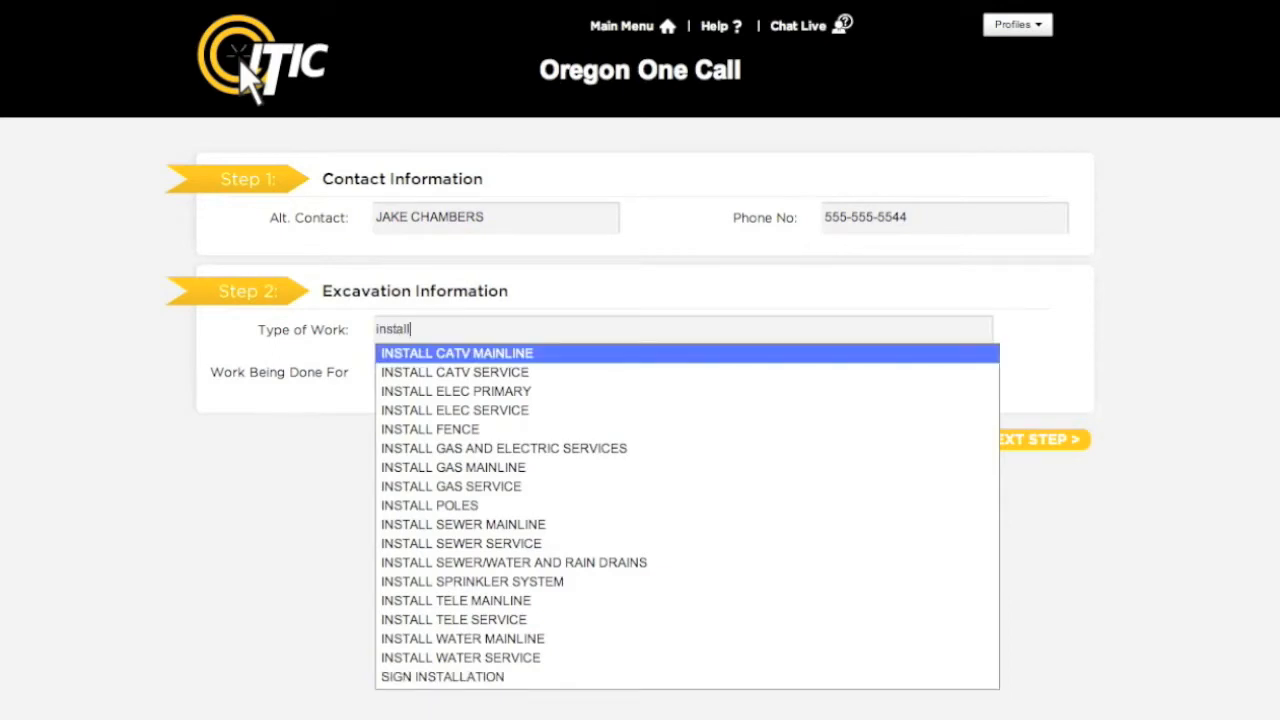
pyautogui.press('Down')
pyautogui.press('Down')
pyautogui.press('Down')
pyautogui.press('Down')
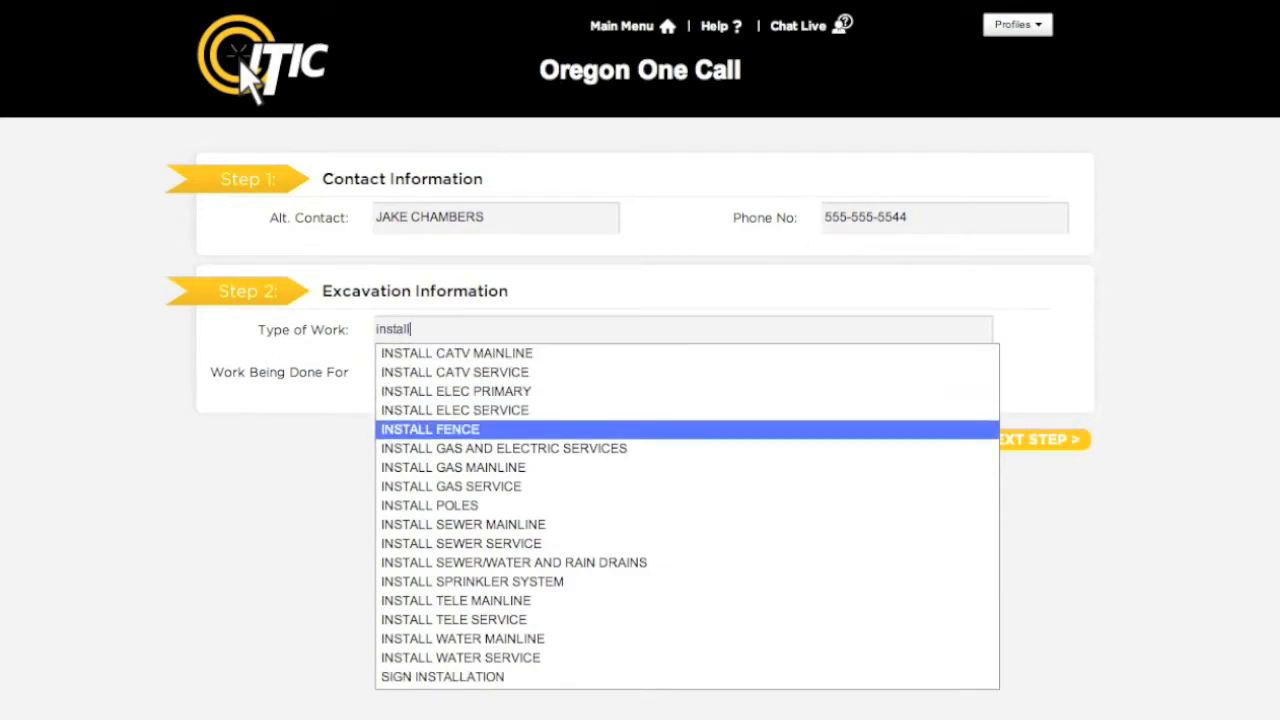
pyautogui.press('Return')
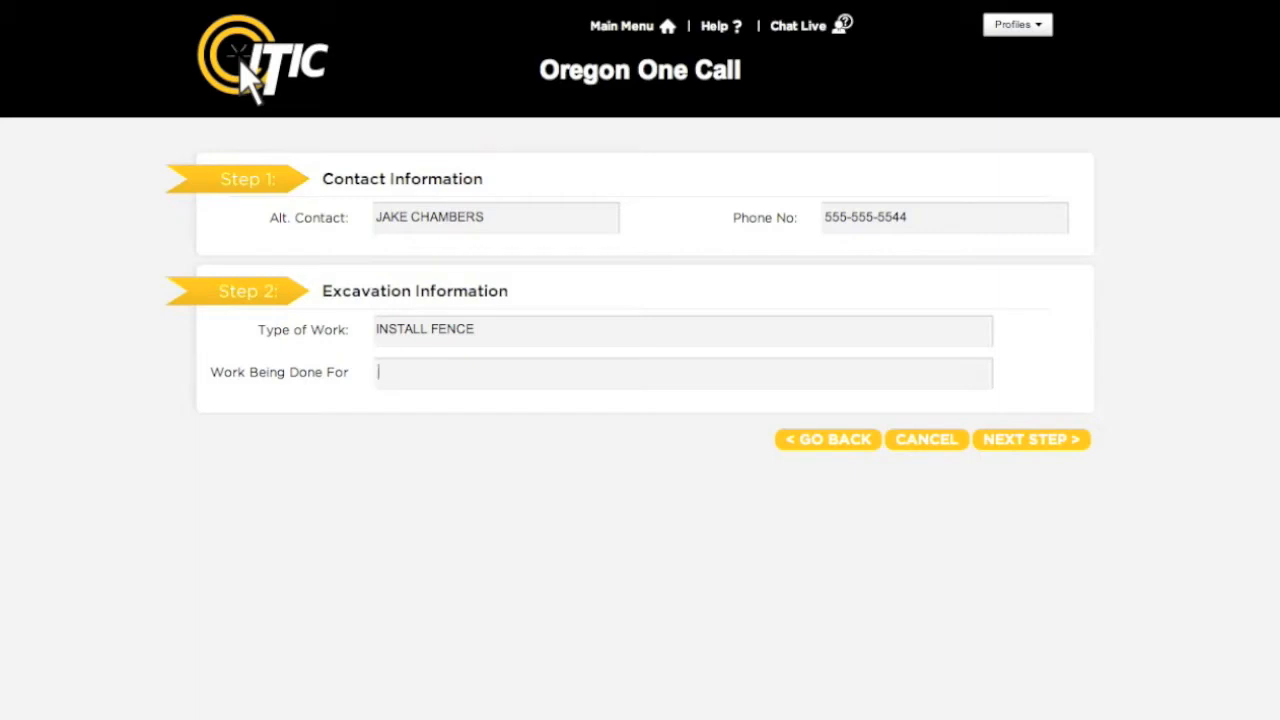
# Enter the customer's name as who the work is done for and continue to the next step.
pyautogui.click(1048, 446)
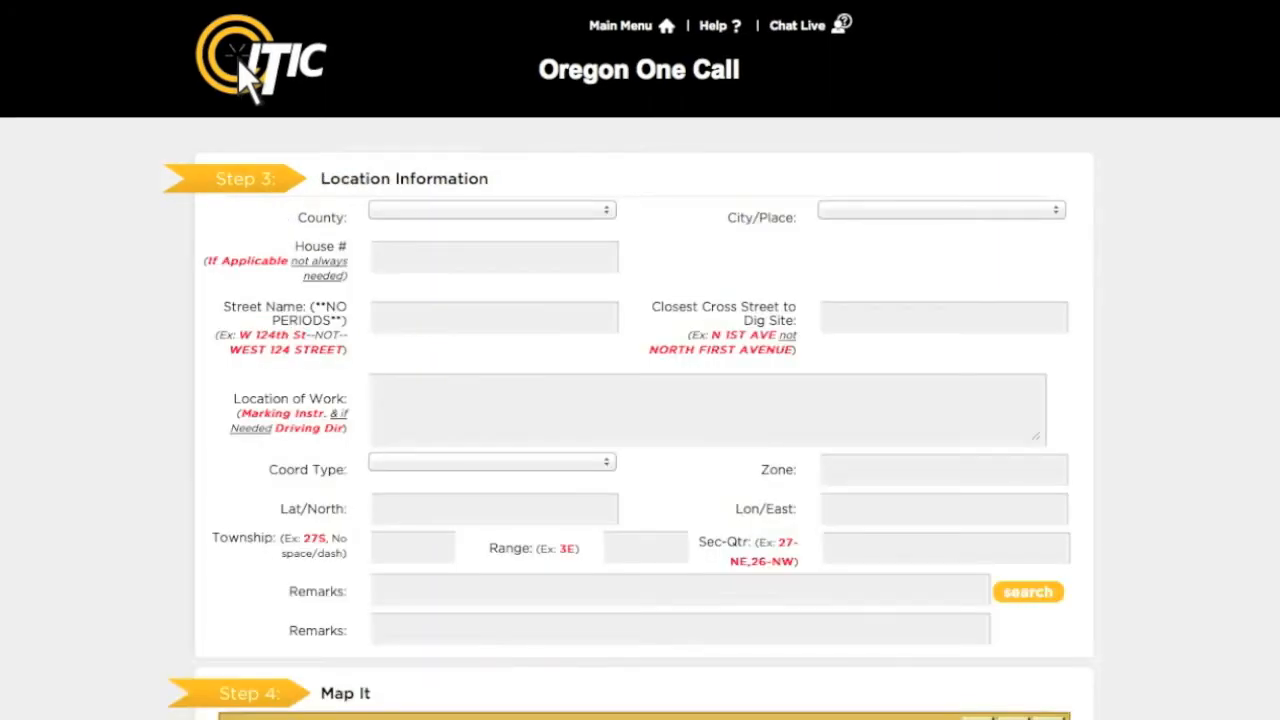
# Choose MULTNOMAH as the county and PORTLAND as the city/place.
pyautogui.click(607, 210)
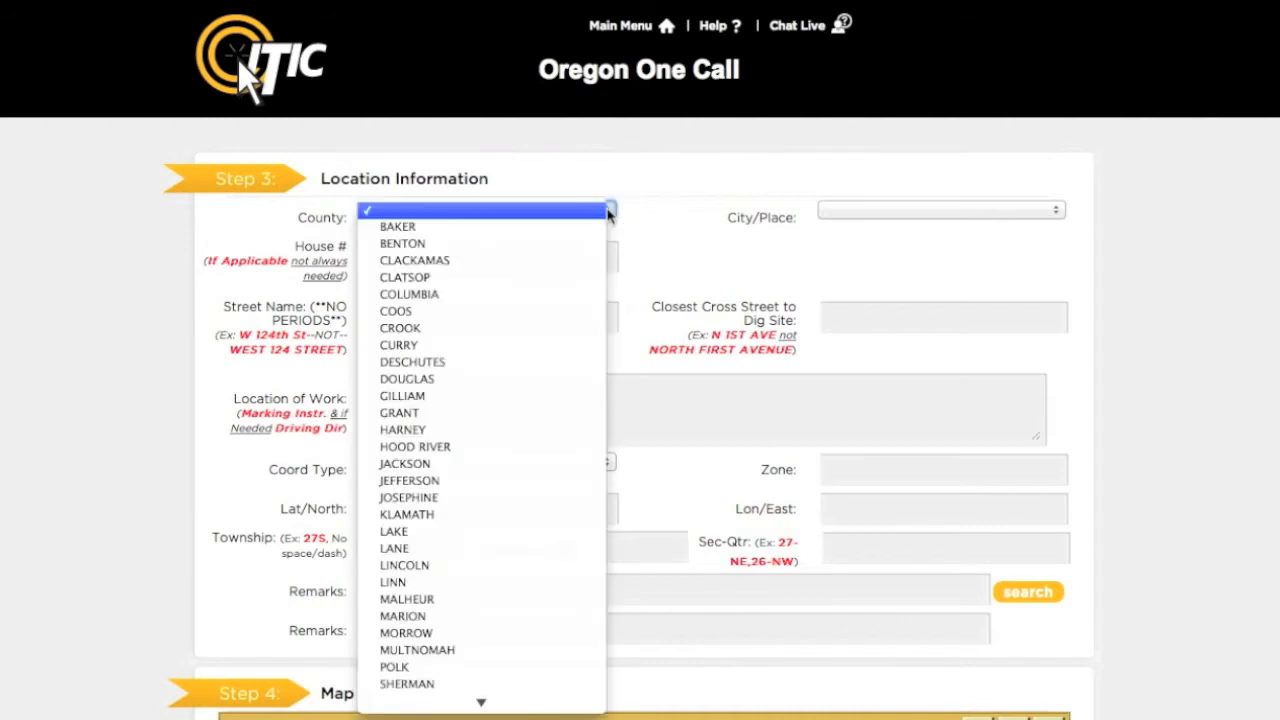
pyautogui.click(512, 650)
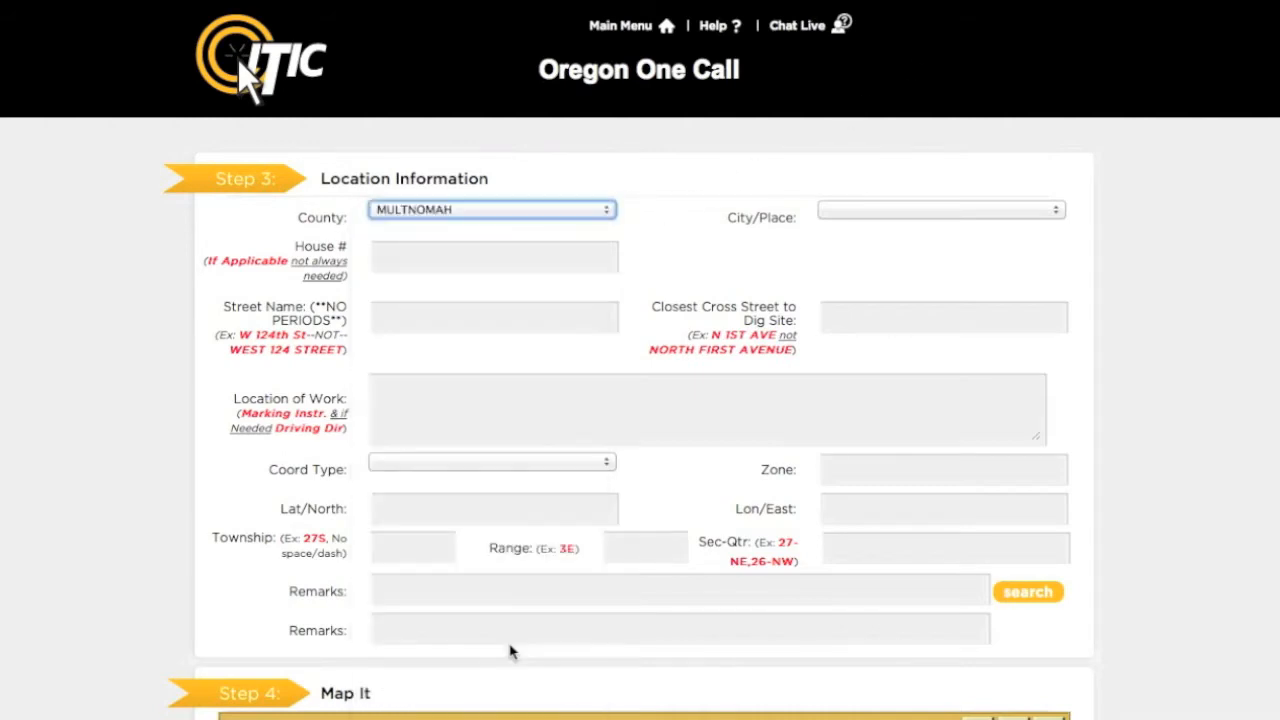
pyautogui.click(1010, 212)
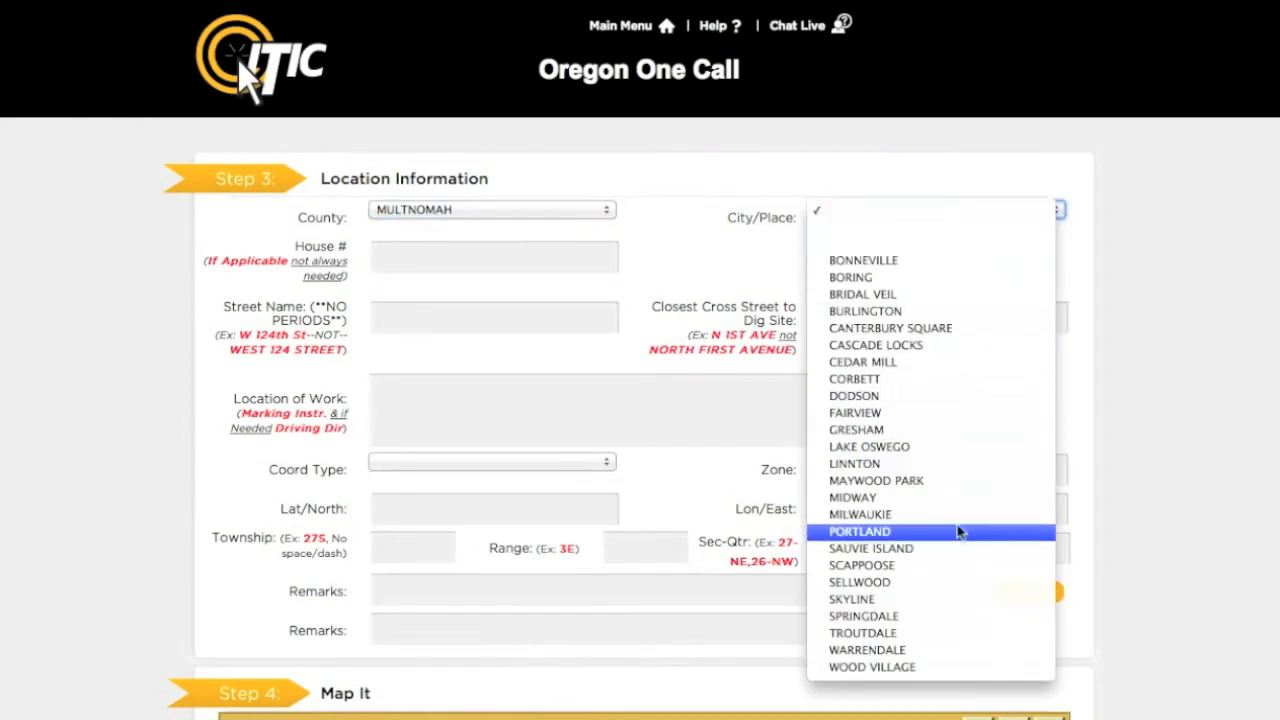
pyautogui.click(956, 531)
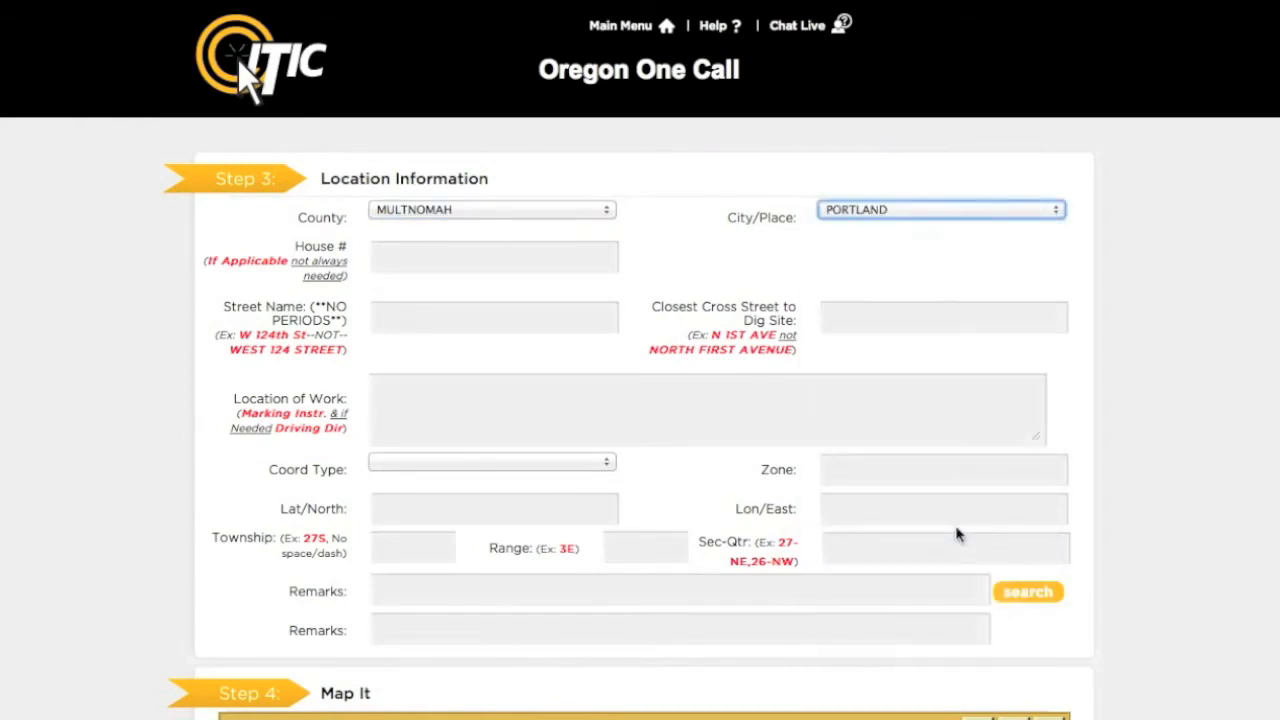
# Enter the dig site's house number and pick its street name from the suggestions.
pyautogui.press('Tab')
pyautogui.press('Tab')
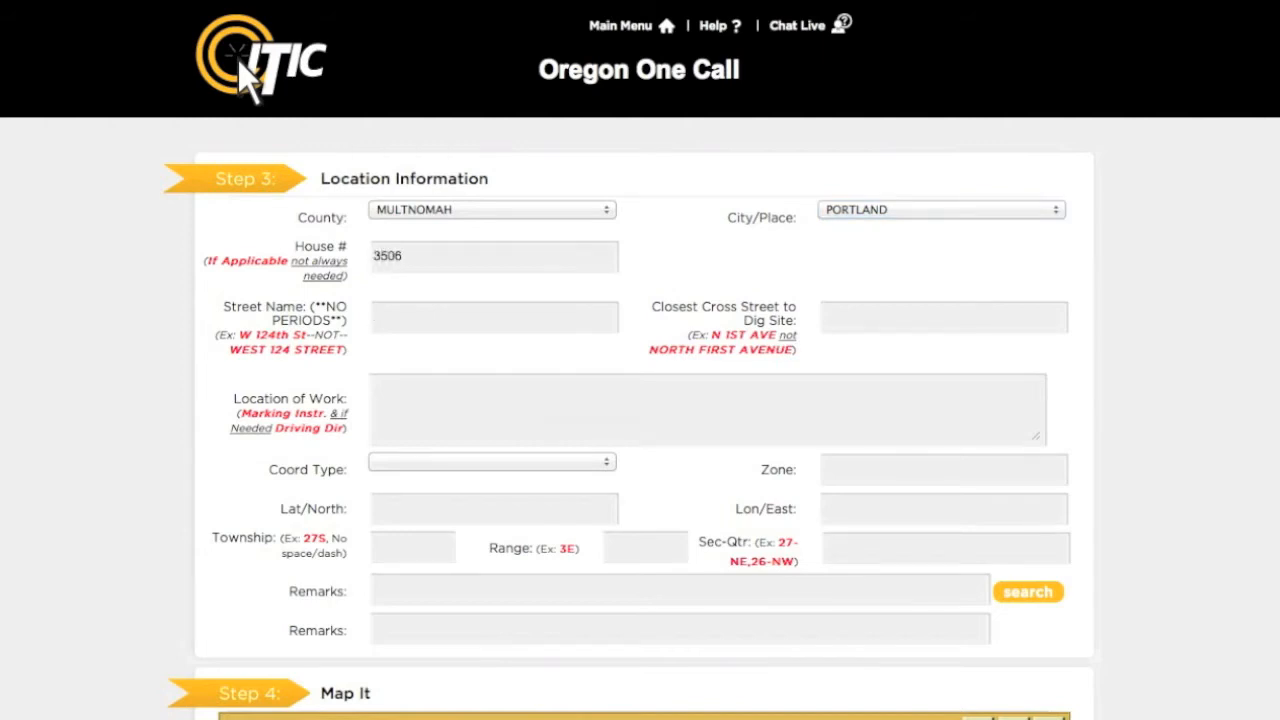
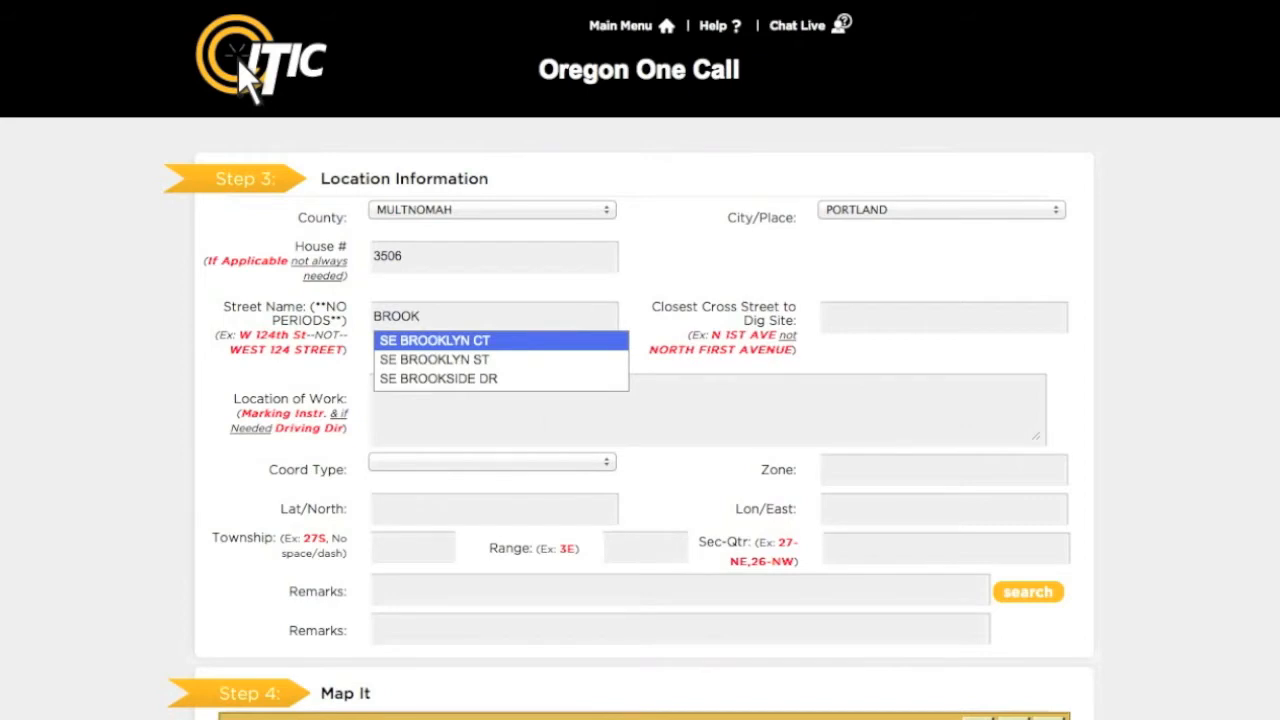
pyautogui.press('Down')
pyautogui.press('Return')
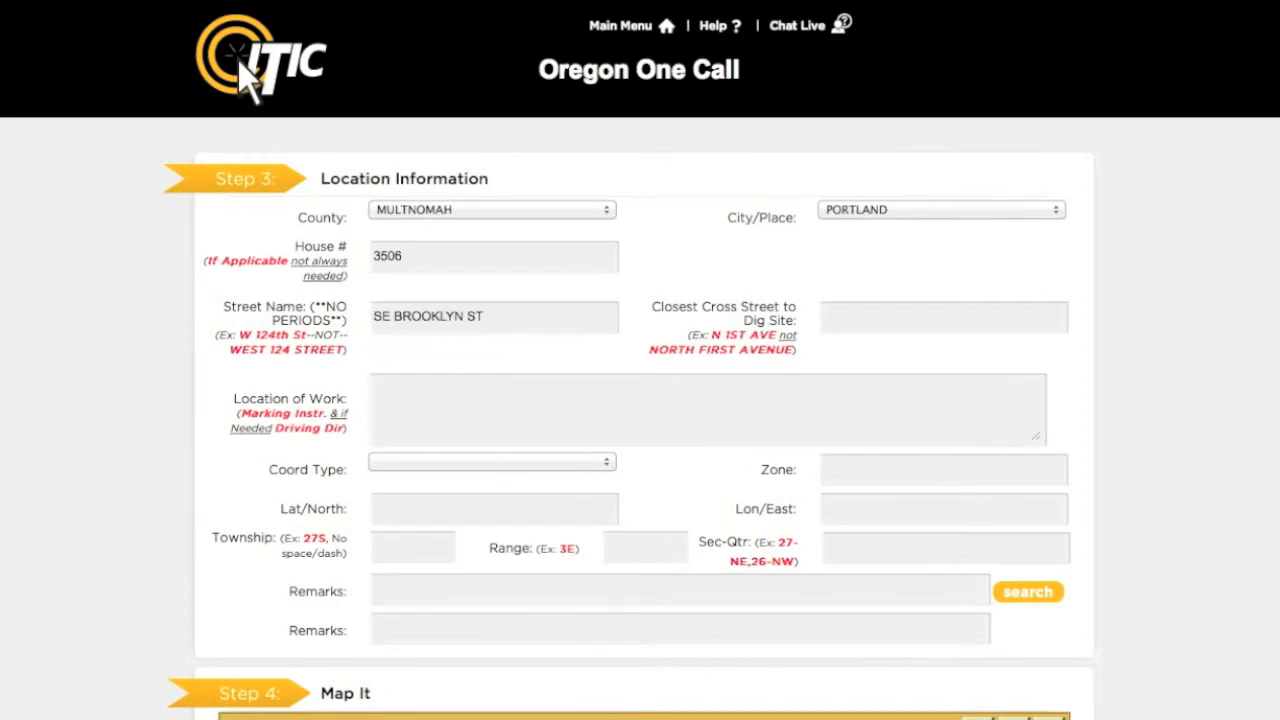
# Pick SE 35TH AVE as the closest cross street to the dig site.
pyautogui.press('Tab')
pyautogui.write('35')
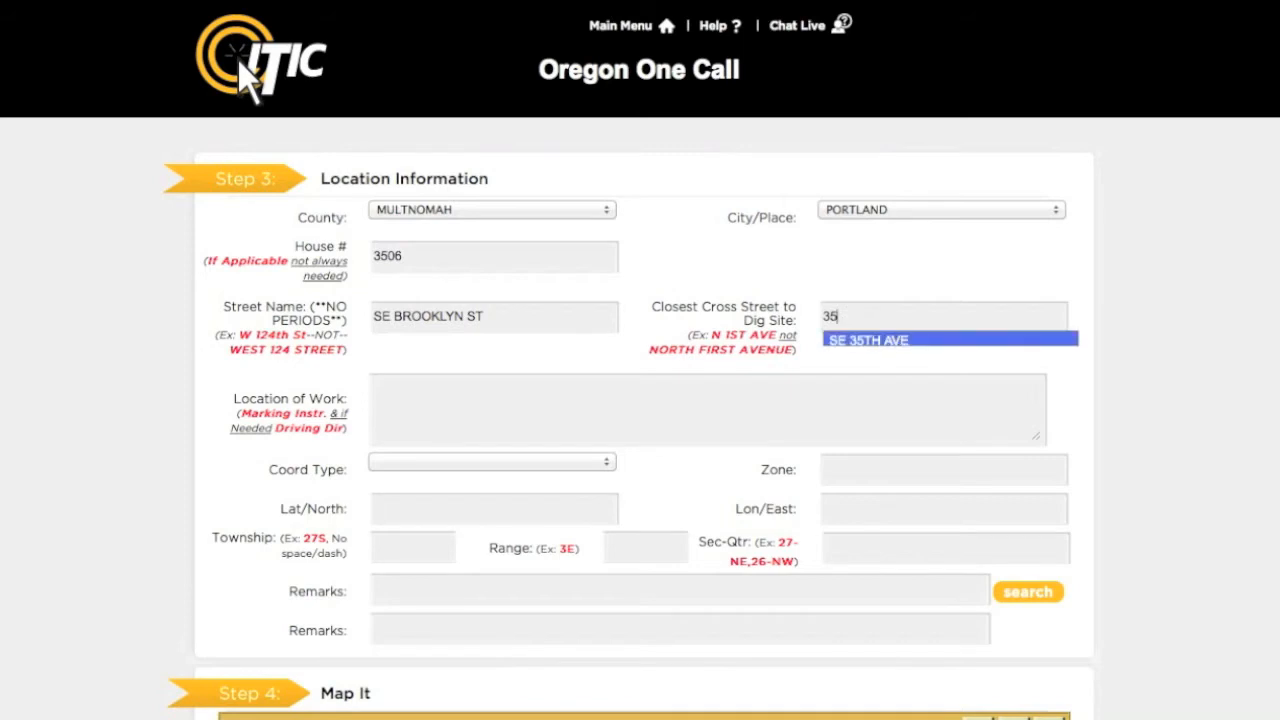
pyautogui.press('Down')
pyautogui.press('Return')
pyautogui.press('Tab')
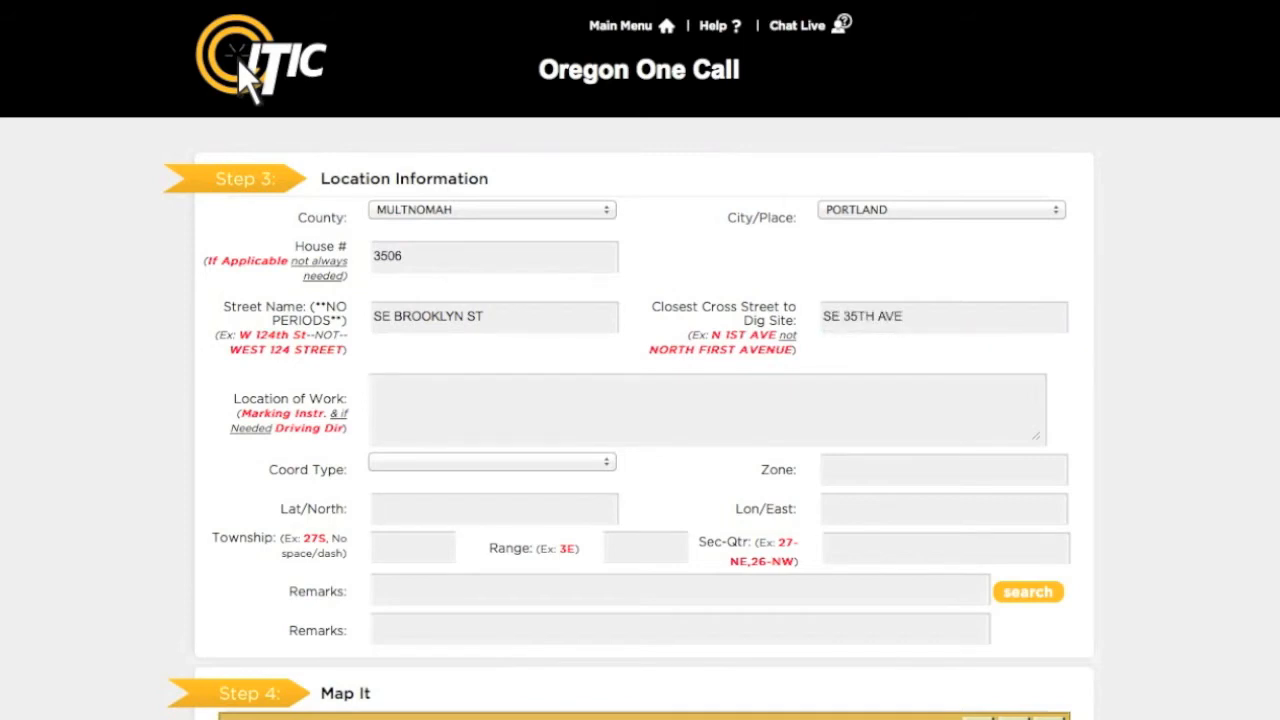
# Describe the location of work as MARK FROM FRONT CORNERS OF HOUSE TO REAR LOT LINE FOR WIDTH OF LOT.
pyautogui.write('MARK FROM FRONT ')
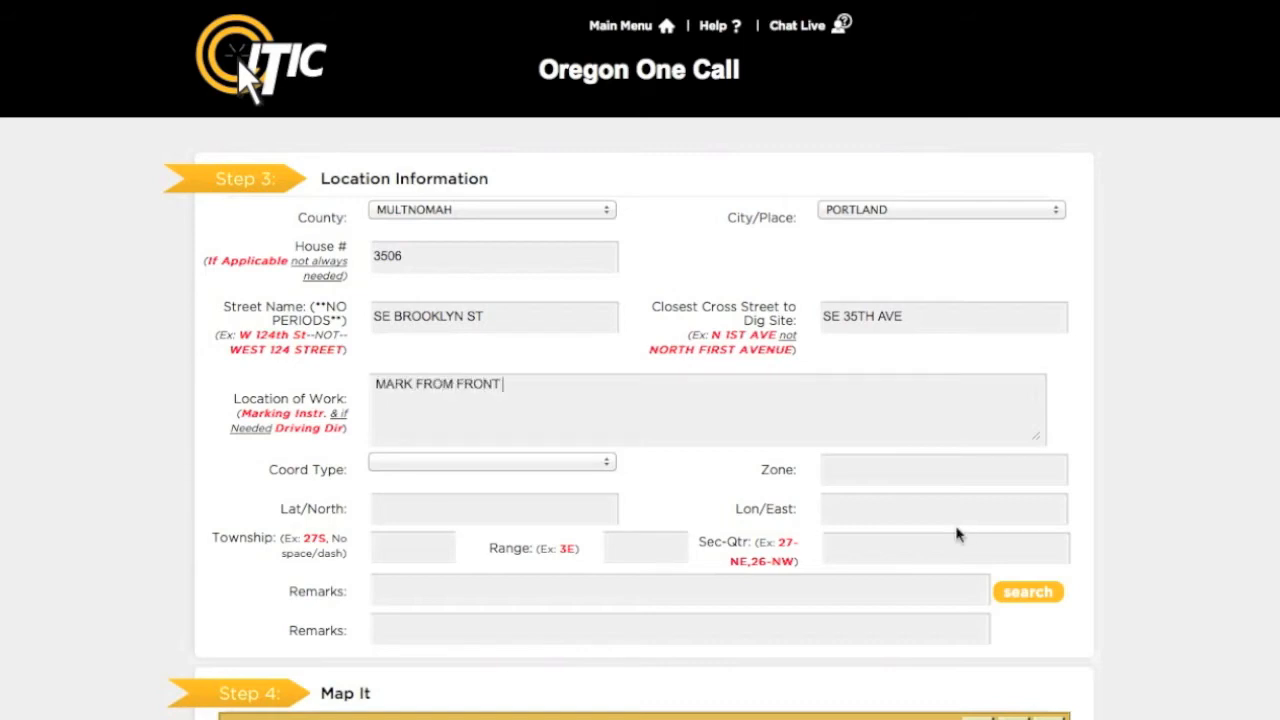
pyautogui.write('CORNERS OF H')
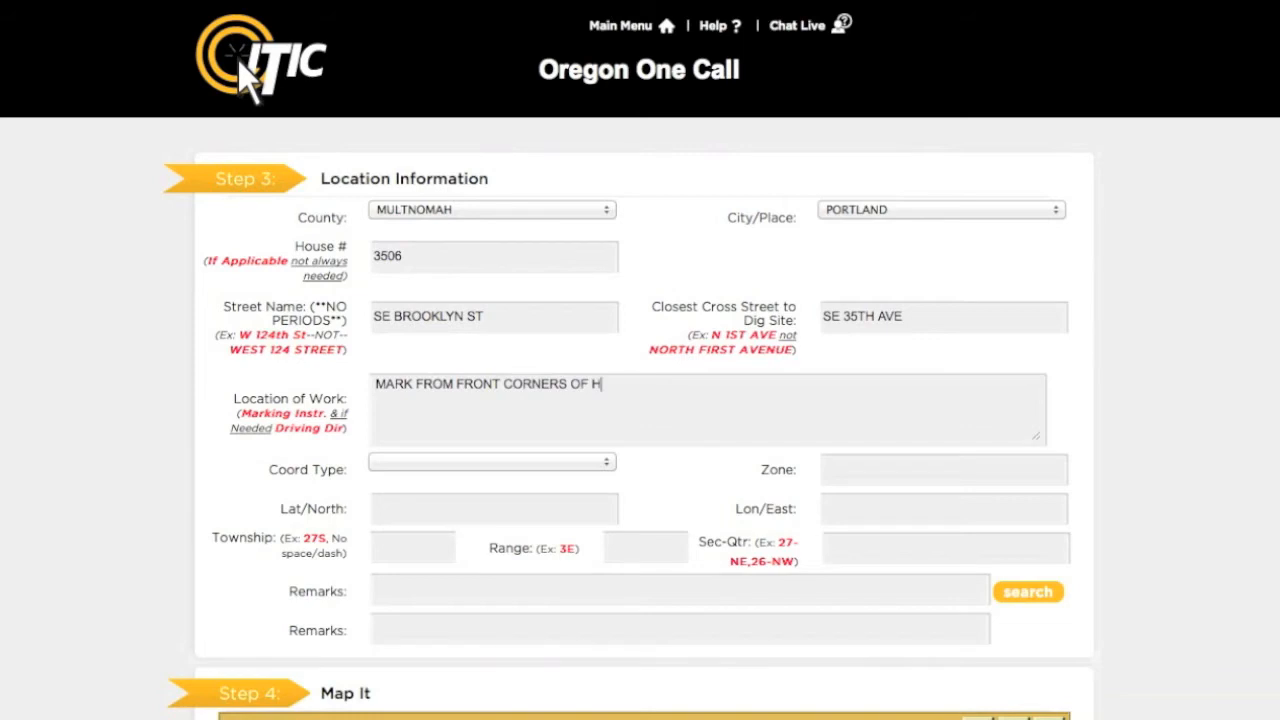
pyautogui.write('OUSE TO REAR')
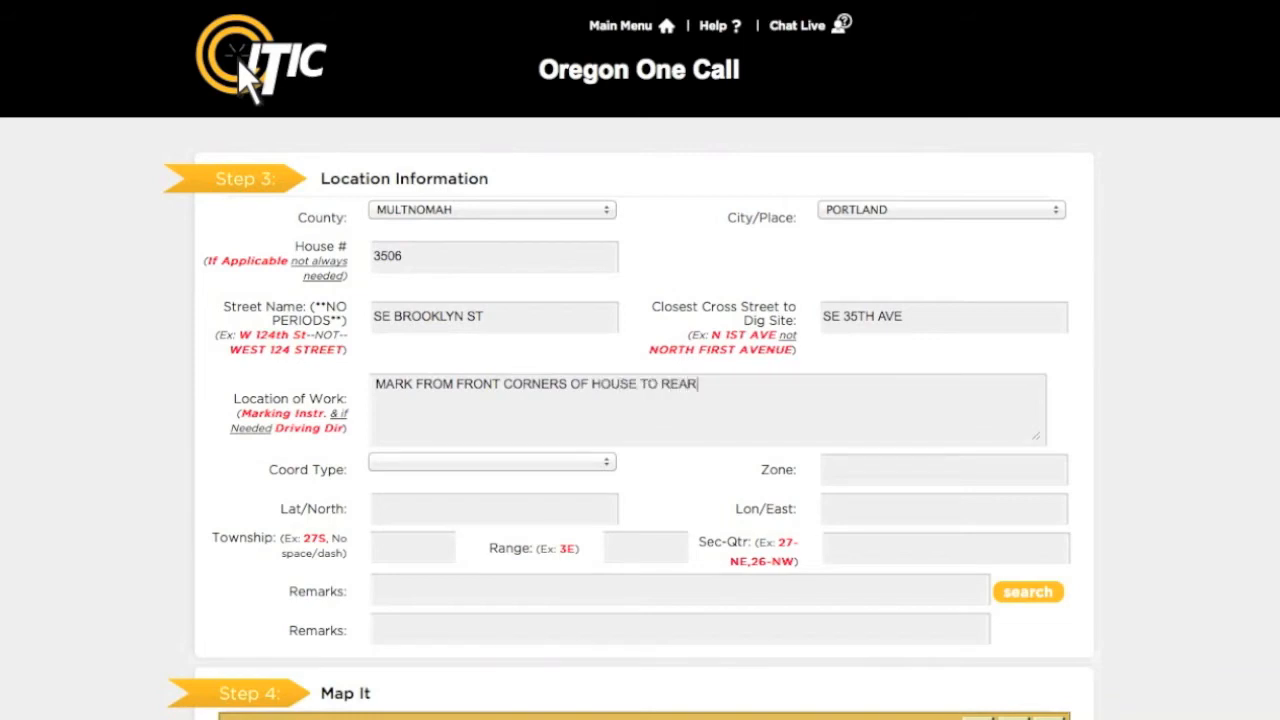
pyautogui.write(' LOT LINE FOR WIDTH OF LOT')
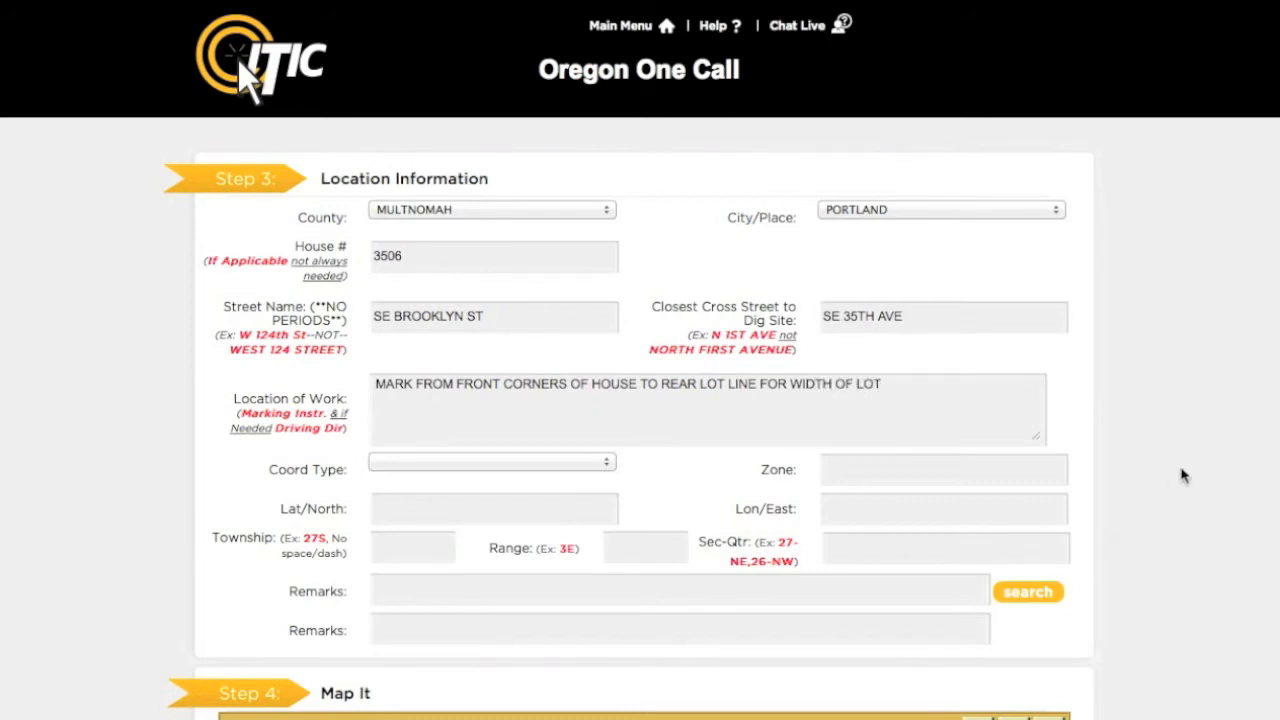
# Switch the map to Identify mode and highlight the parcels at the requested address.
pyautogui.scroll(-3, 1262, 476)
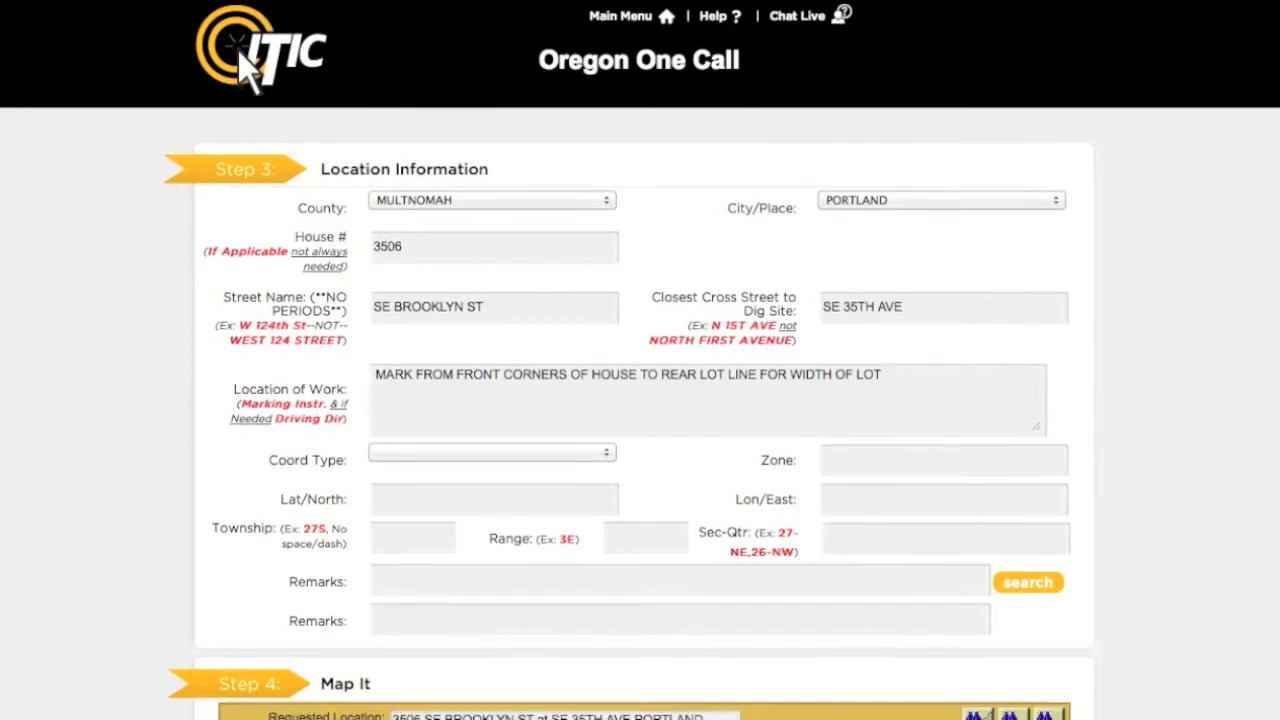
pyautogui.scroll(-4, 1262, 476)
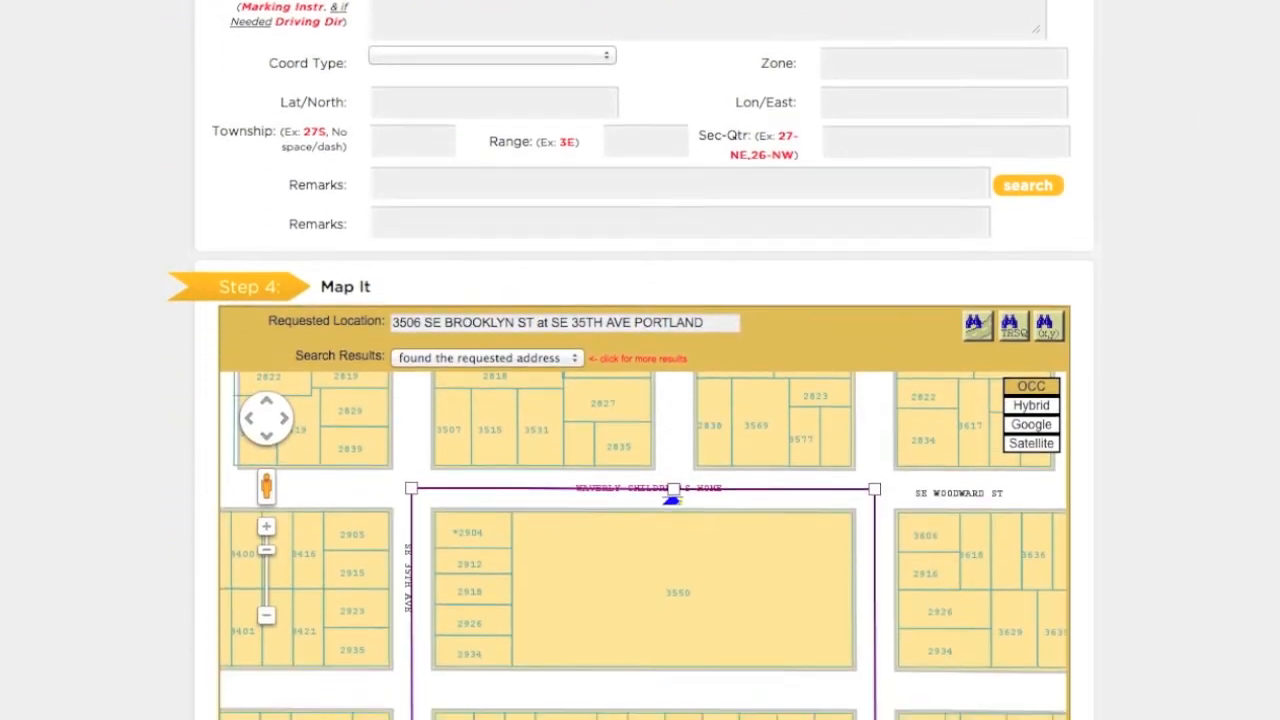
pyautogui.scroll(-3, 631, 360)
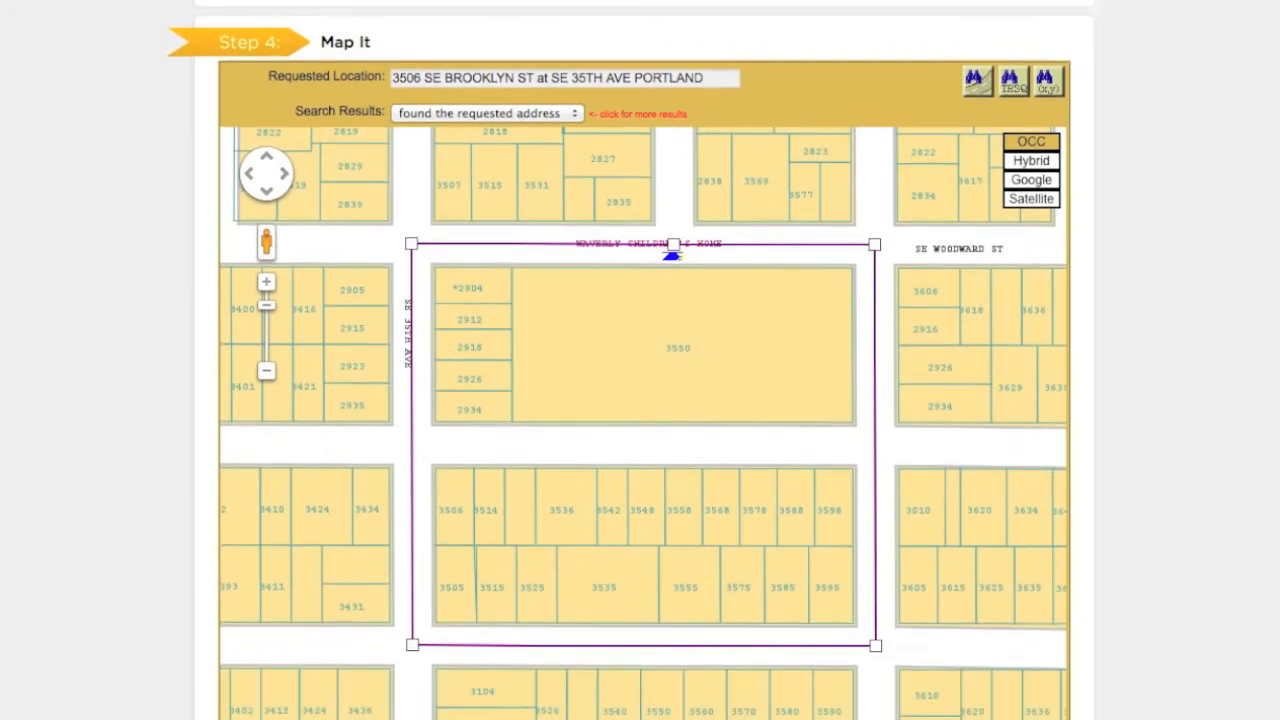
pyautogui.scroll(-1, 631, 360)
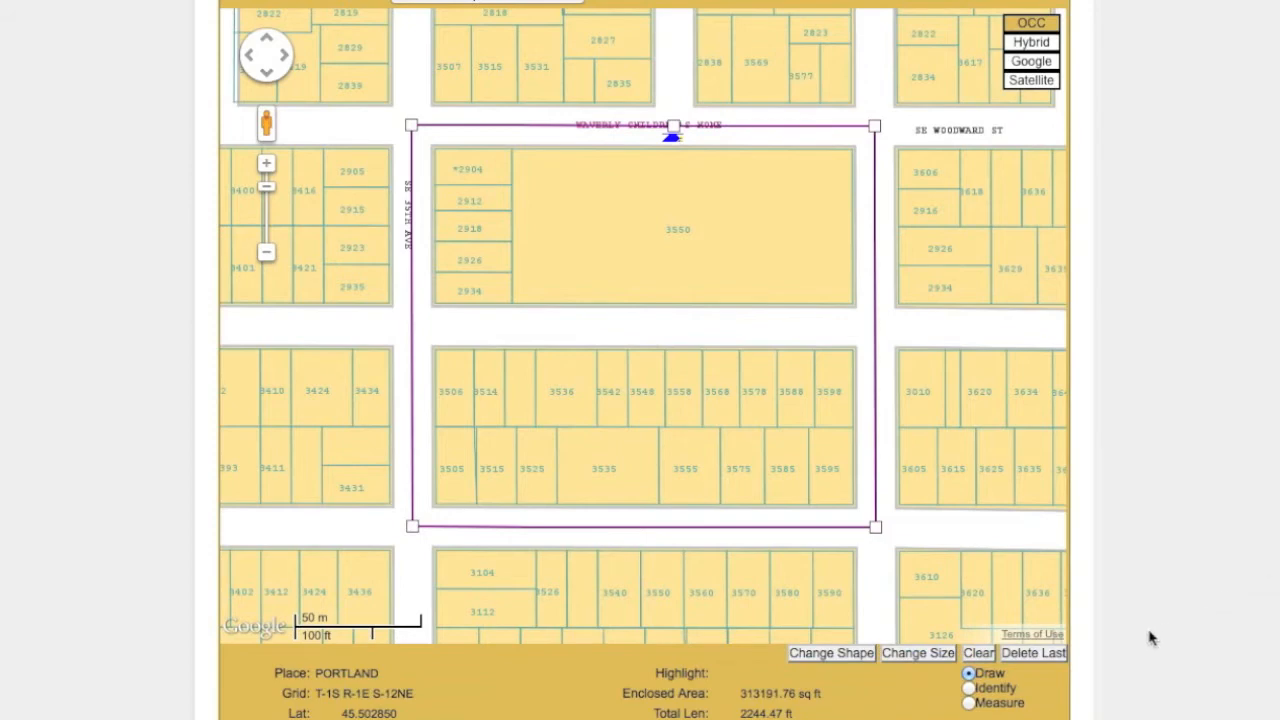
pyautogui.click(969, 689)
pyautogui.click(539, 328)
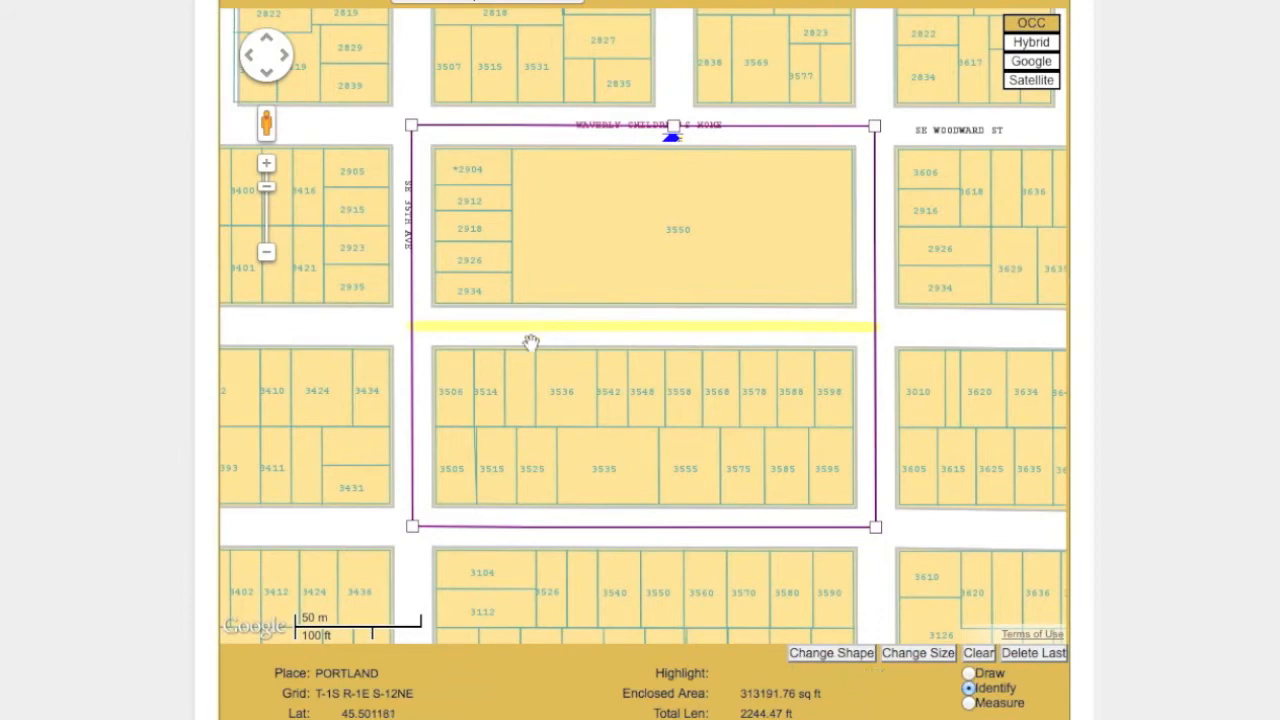
pyautogui.click(459, 426)
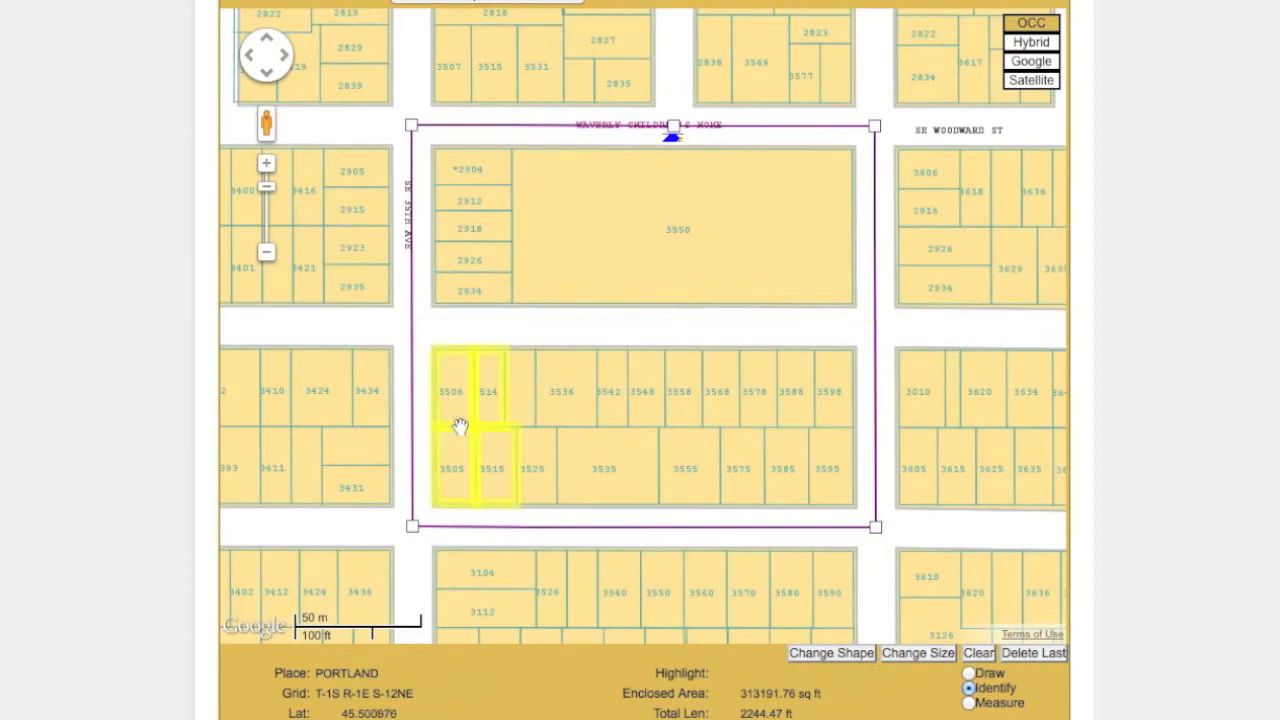
pyautogui.moveTo(441, 411)
# Try out changing the shape and size of the default dig-area outline.
pyautogui.click(829, 661)
pyautogui.click(829, 653)
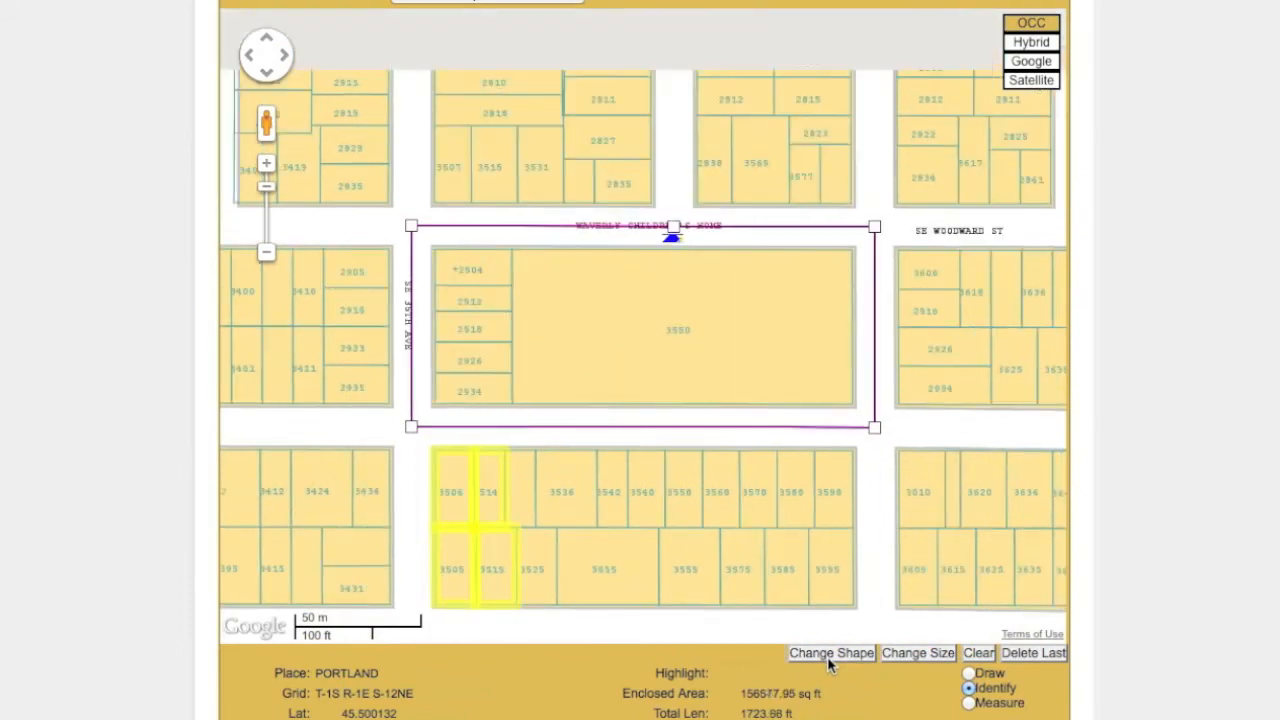
pyautogui.click(829, 653)
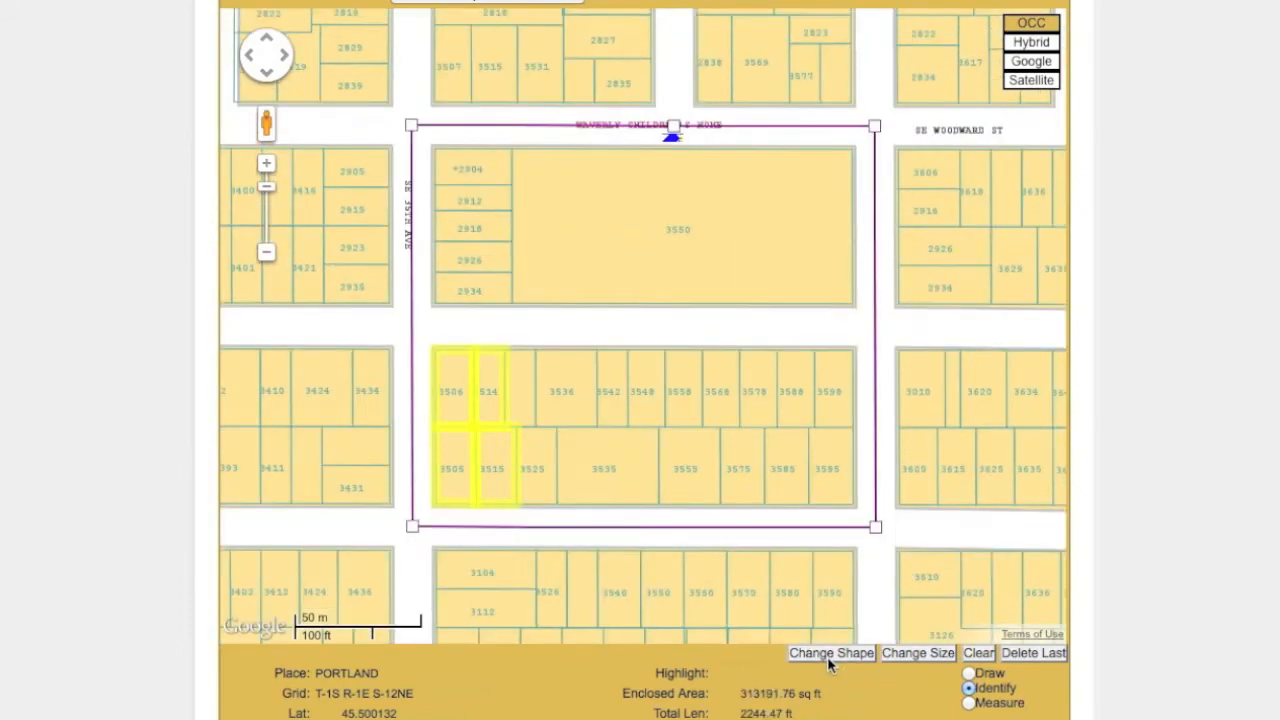
pyautogui.click(918, 653)
pyautogui.click(918, 653)
pyautogui.click(918, 653)
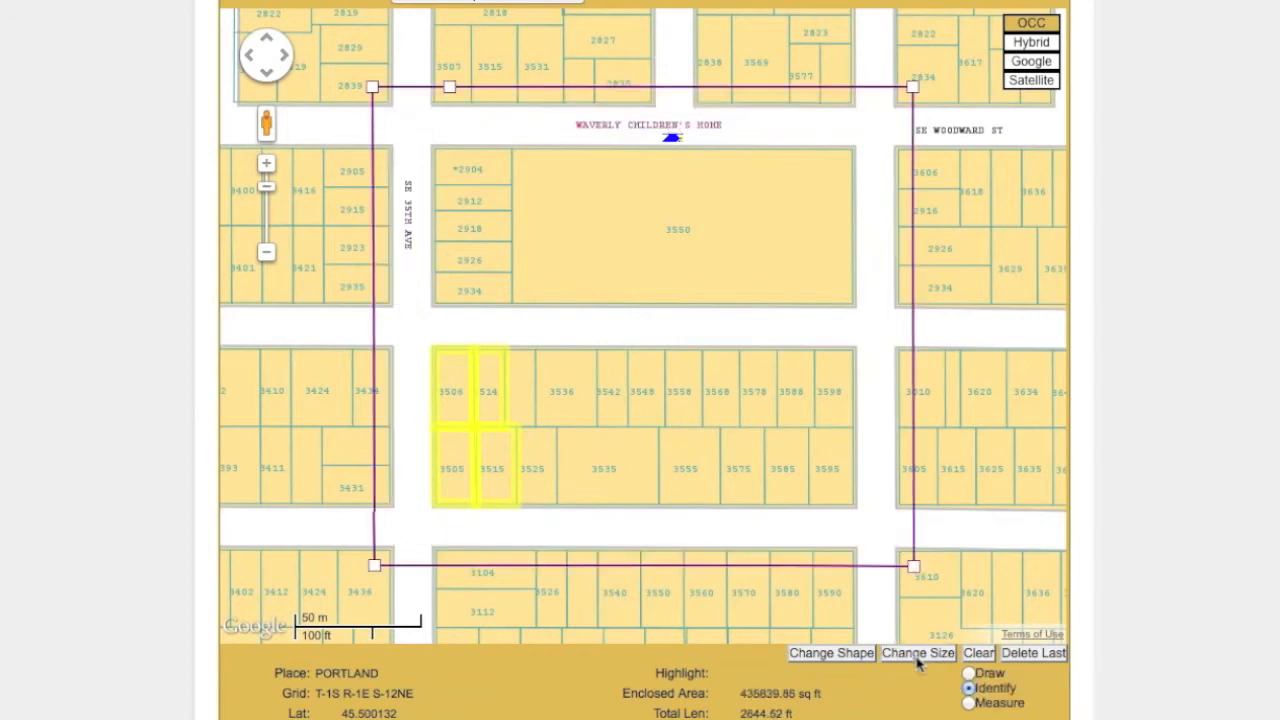
pyautogui.click(918, 658)
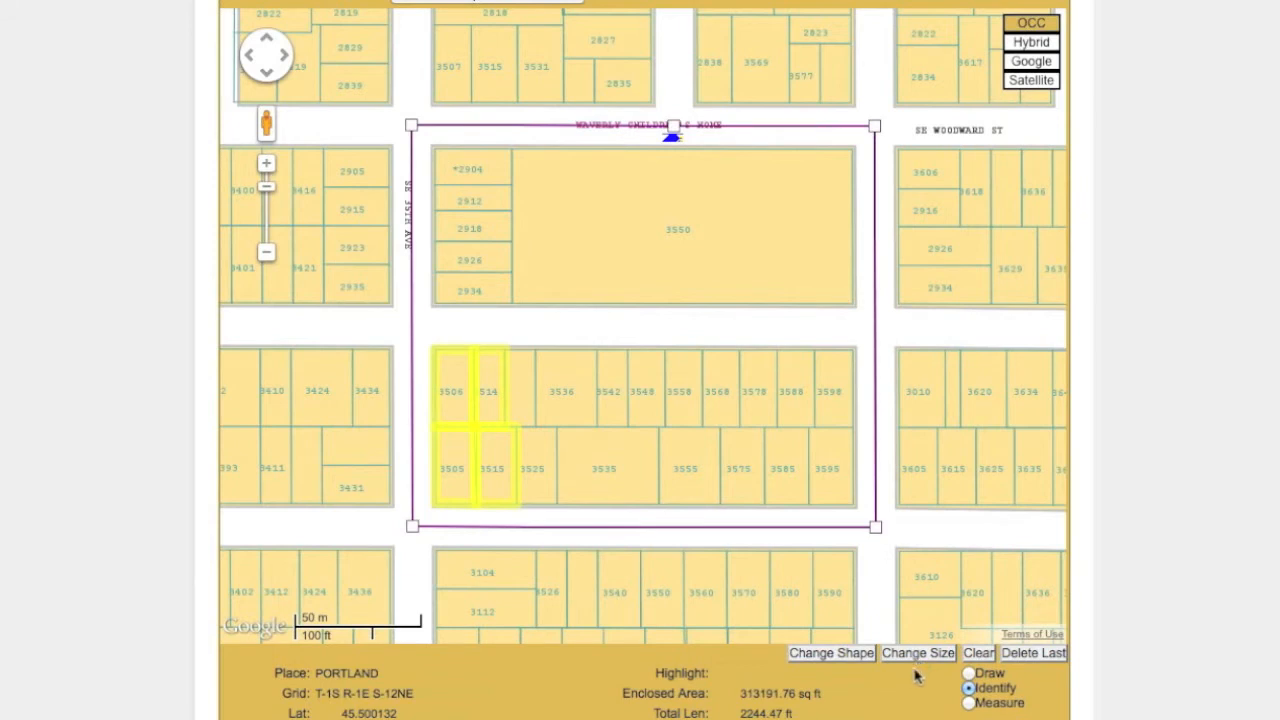
# Clear the default outline and draw a rectangular dig area from the lot's front corners across to the street.
pyautogui.click(979, 654)
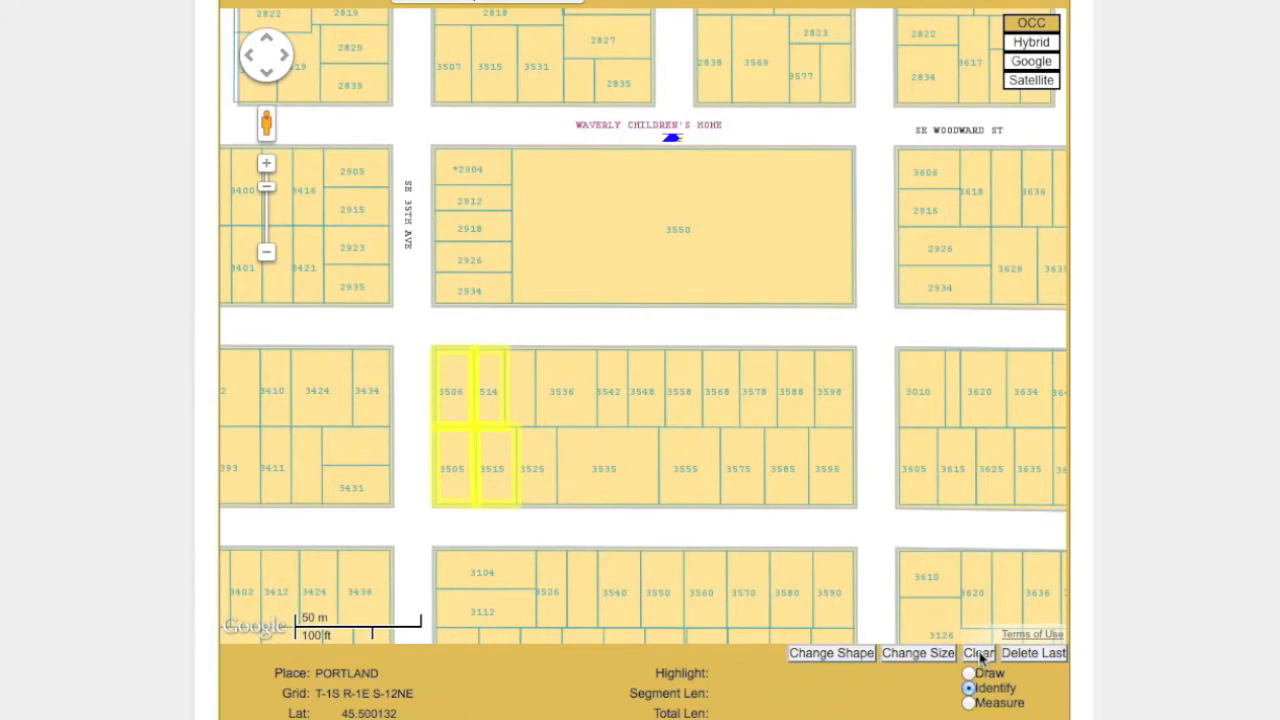
pyautogui.click(969, 674)
pyautogui.click(388, 299)
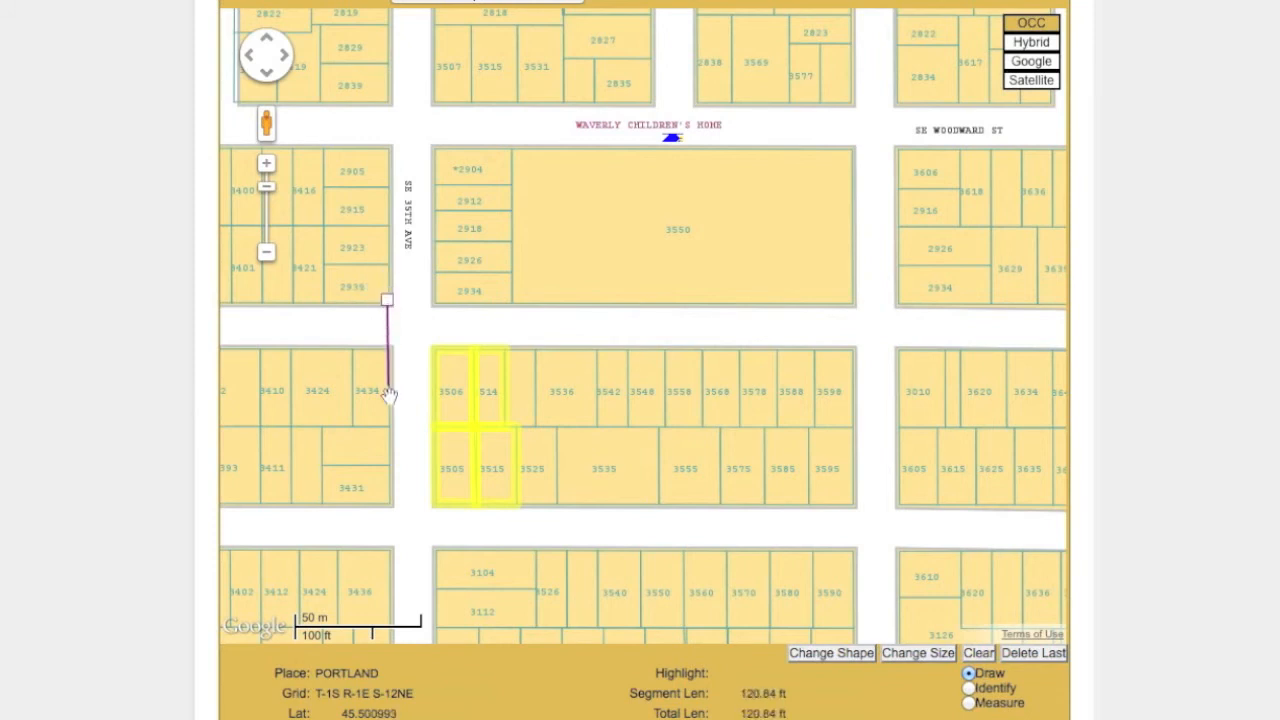
pyautogui.click(387, 433)
pyautogui.click(484, 437)
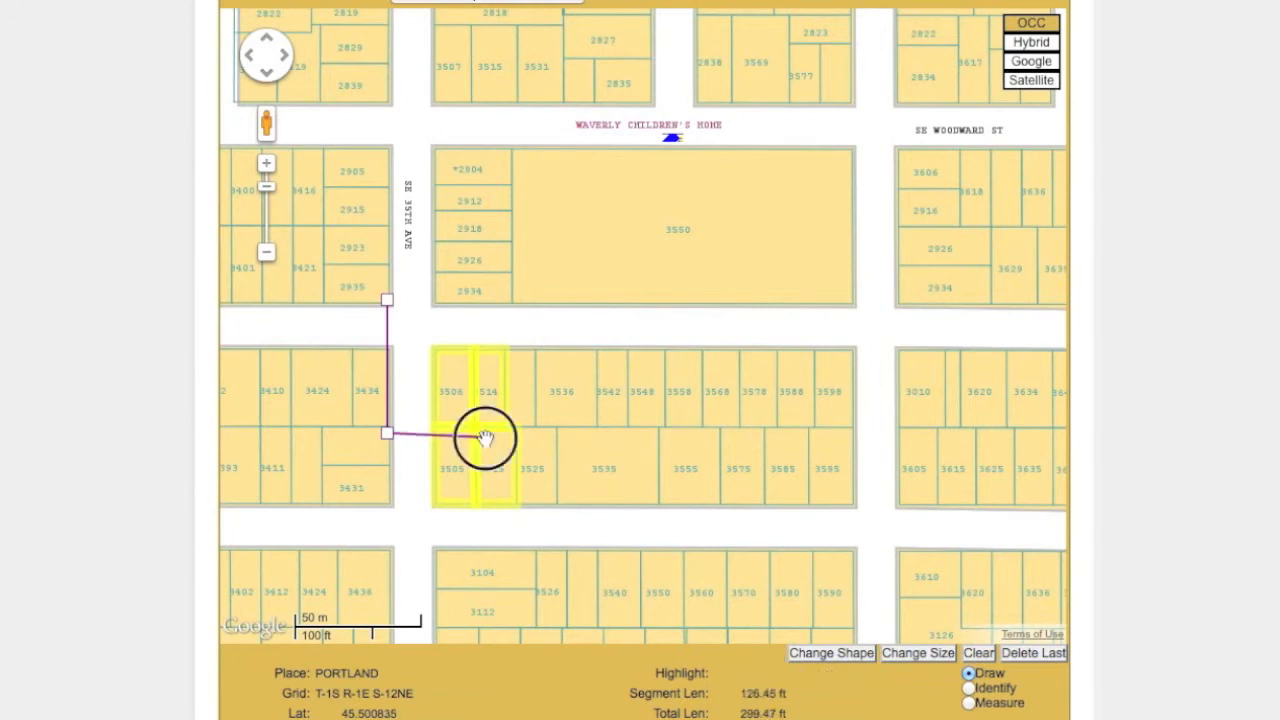
pyautogui.click(483, 296)
pyautogui.click(388, 301)
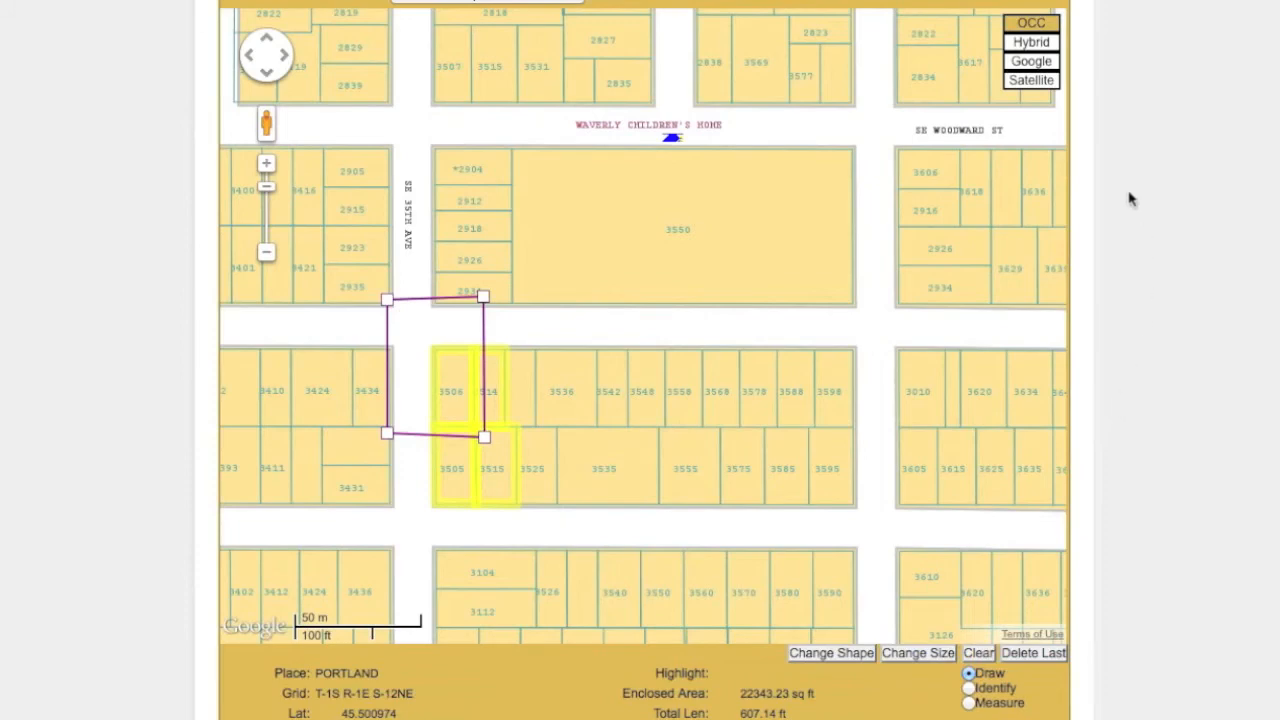
# Switch the map background to Satellite and then to Google.
pyautogui.click(1050, 88)
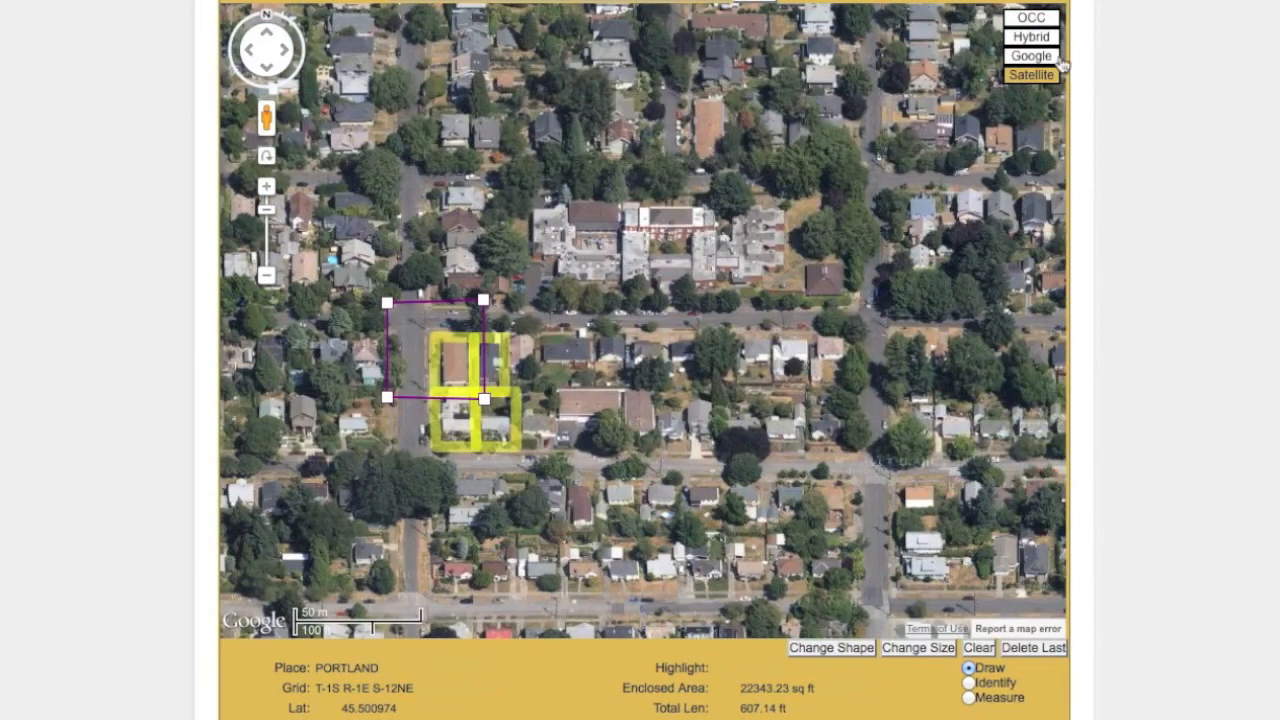
pyautogui.click(1054, 62)
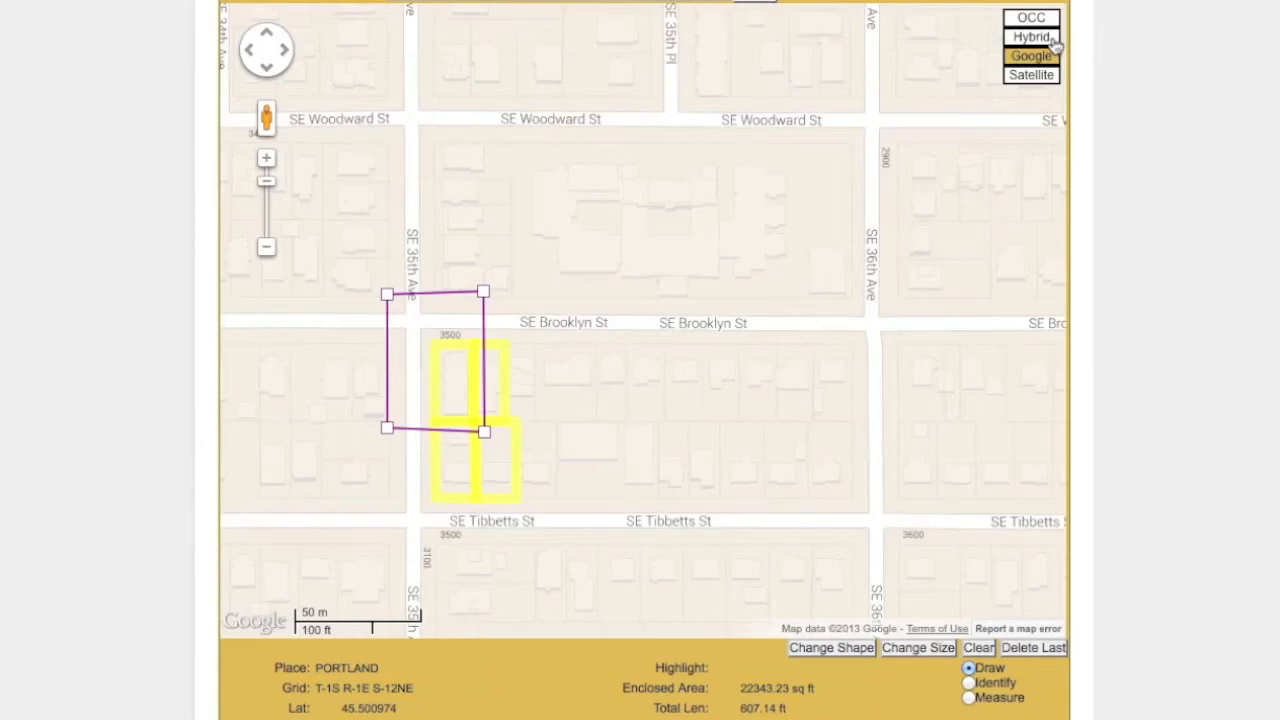
# Switch the map background to Hybrid, zoom out one level, and then switch to the OCC parcel map.
pyautogui.click(1052, 40)
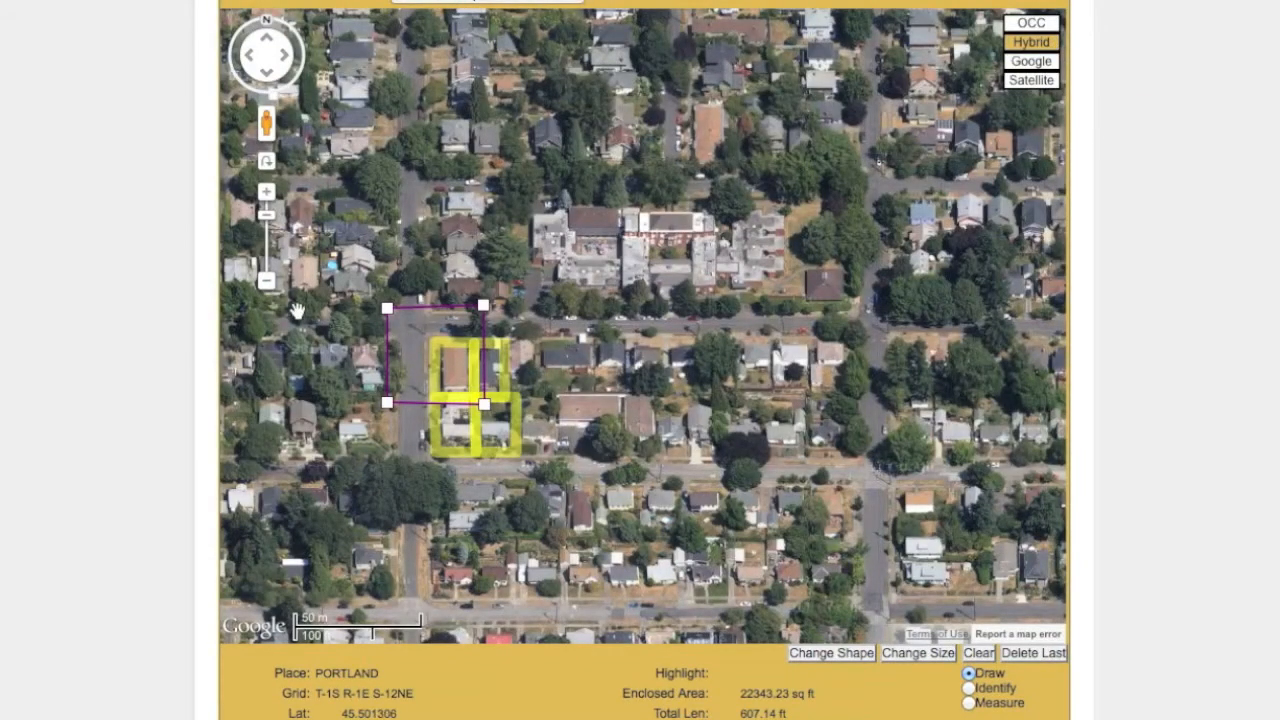
pyautogui.click(266, 281)
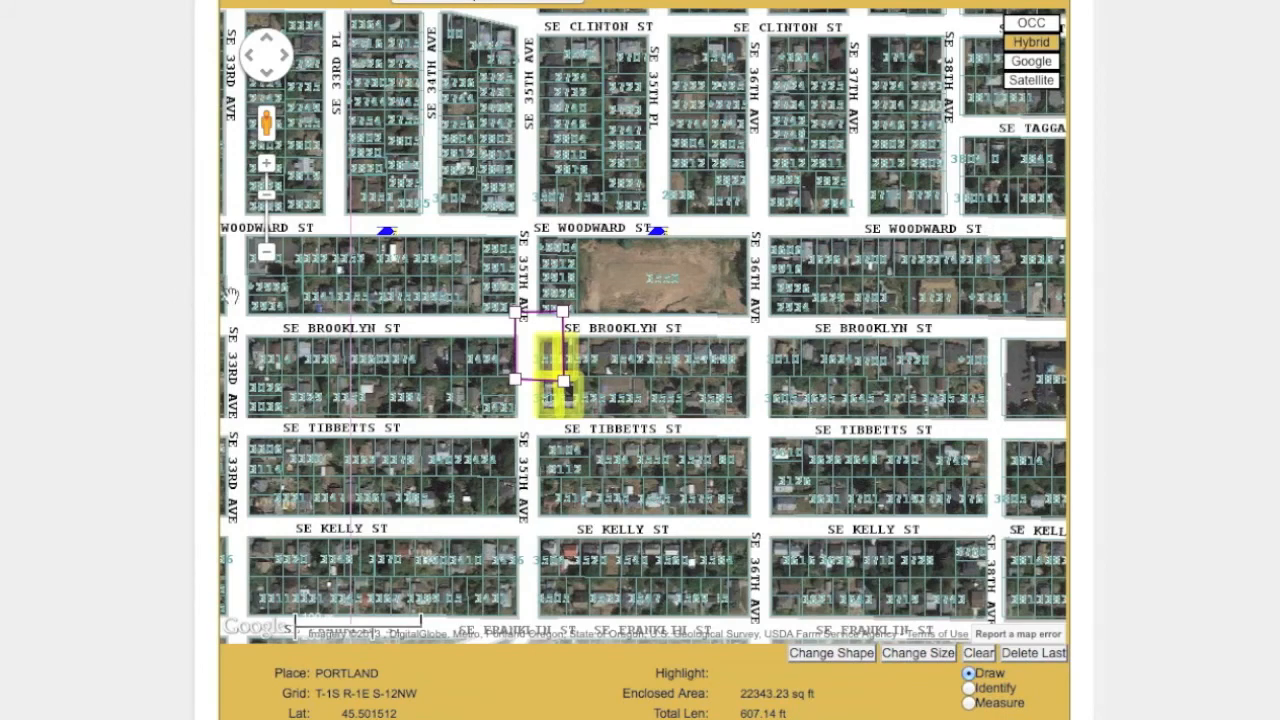
pyautogui.click(1032, 25)
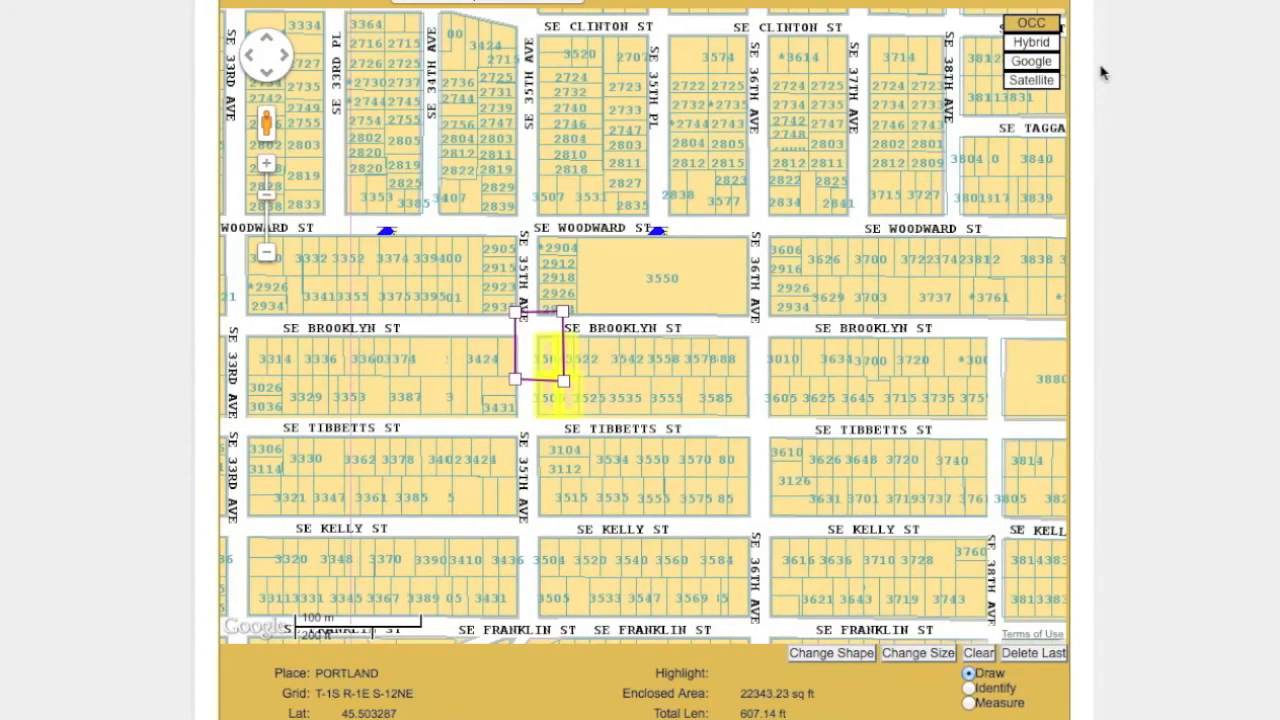
# Set the work start date to November 11, 2013 at 09:00 AM.
pyautogui.scroll(-5, 1100, 72)
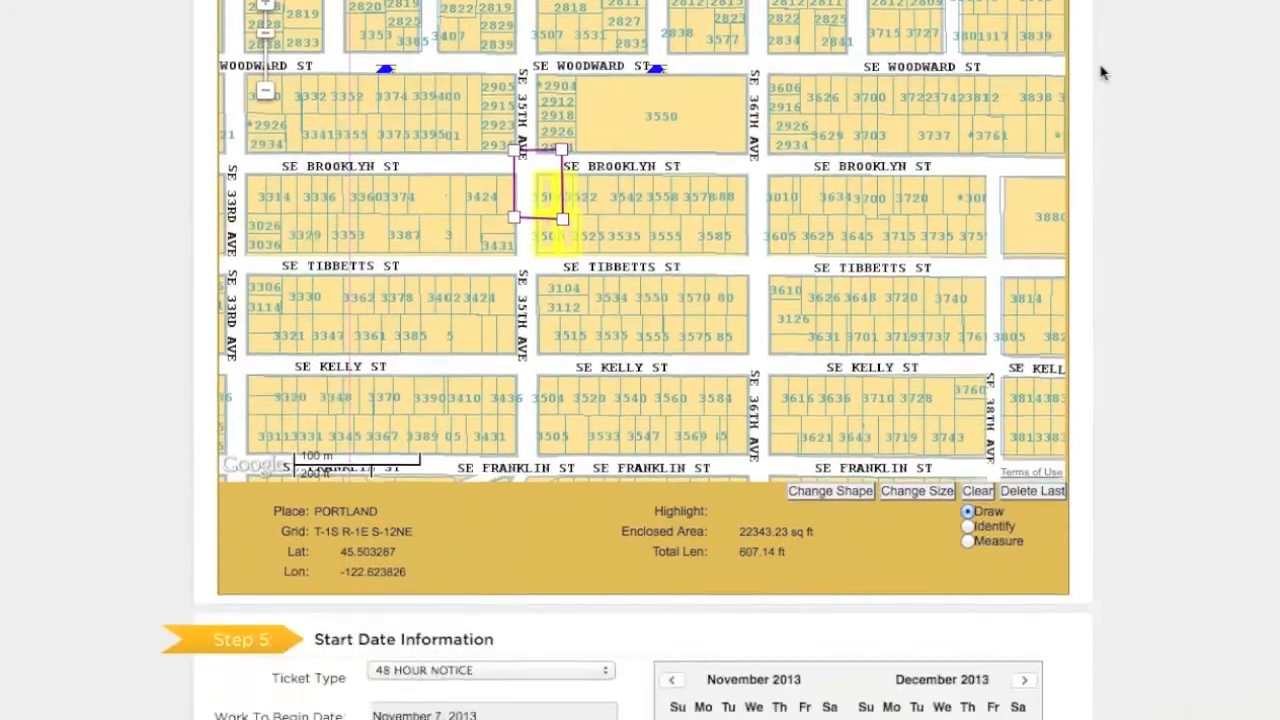
pyautogui.scroll(-4, 1100, 72)
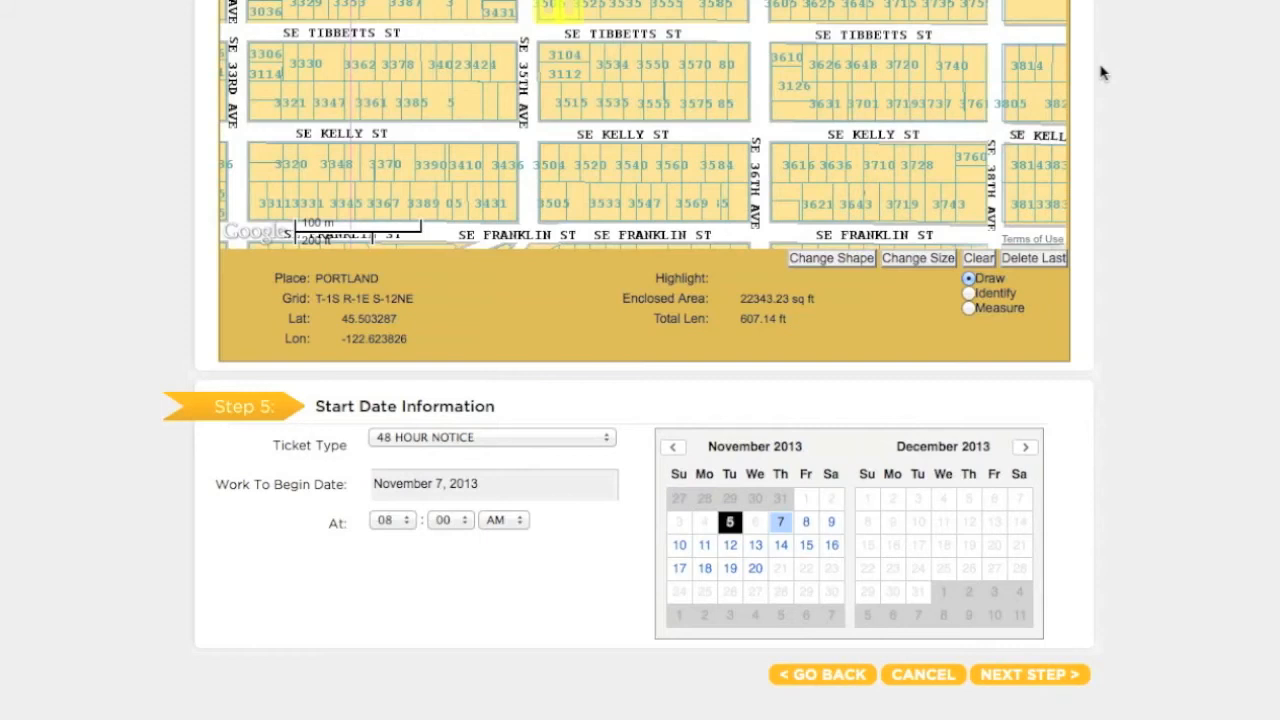
pyautogui.click(712, 545)
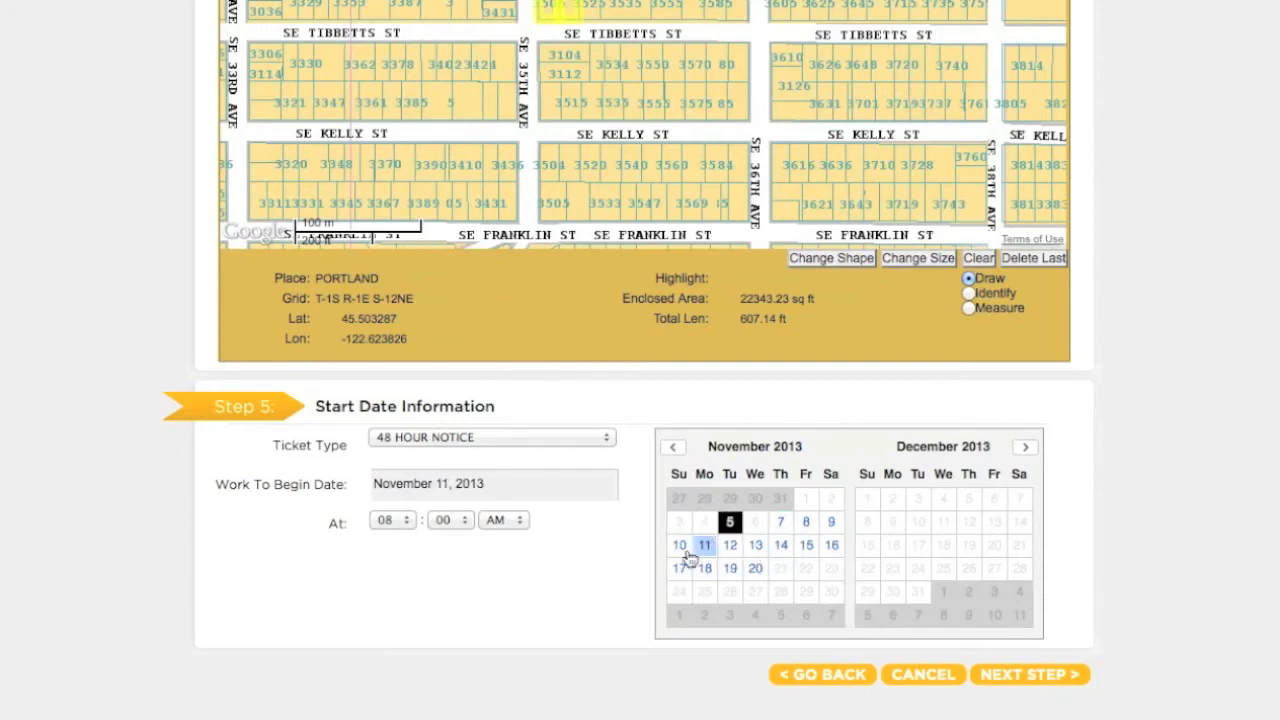
pyautogui.click(392, 519)
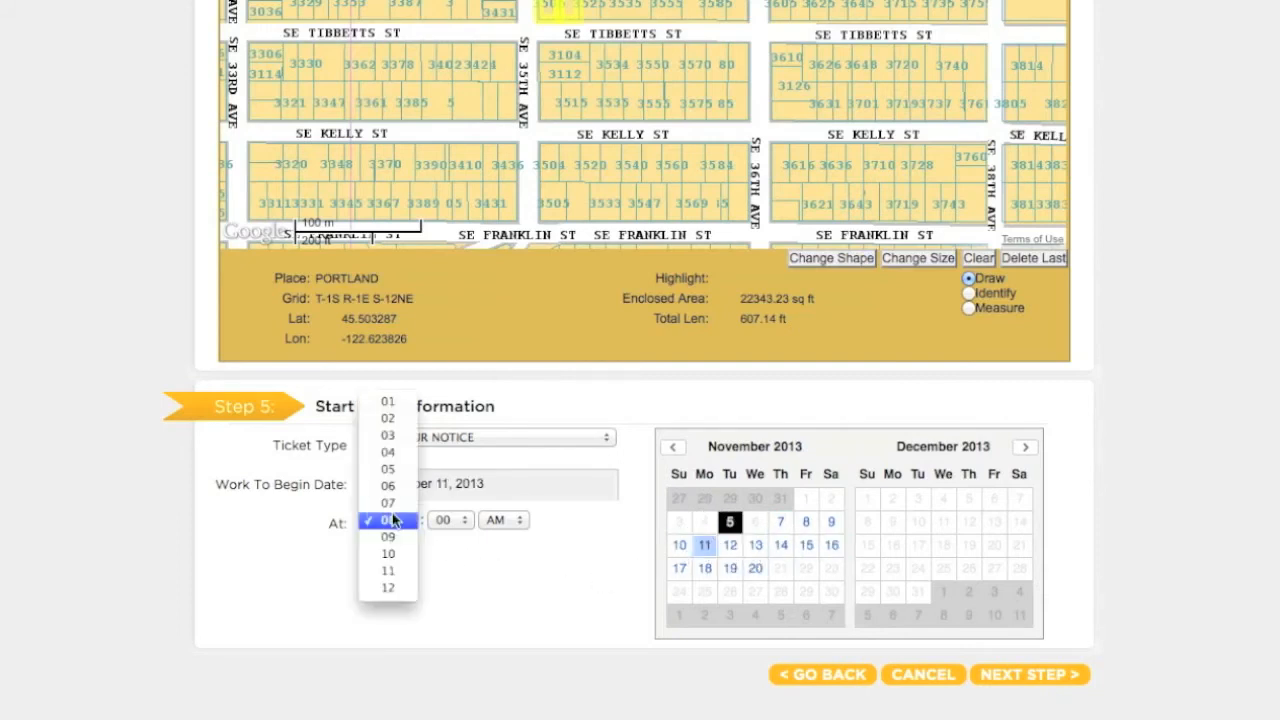
pyautogui.click(392, 539)
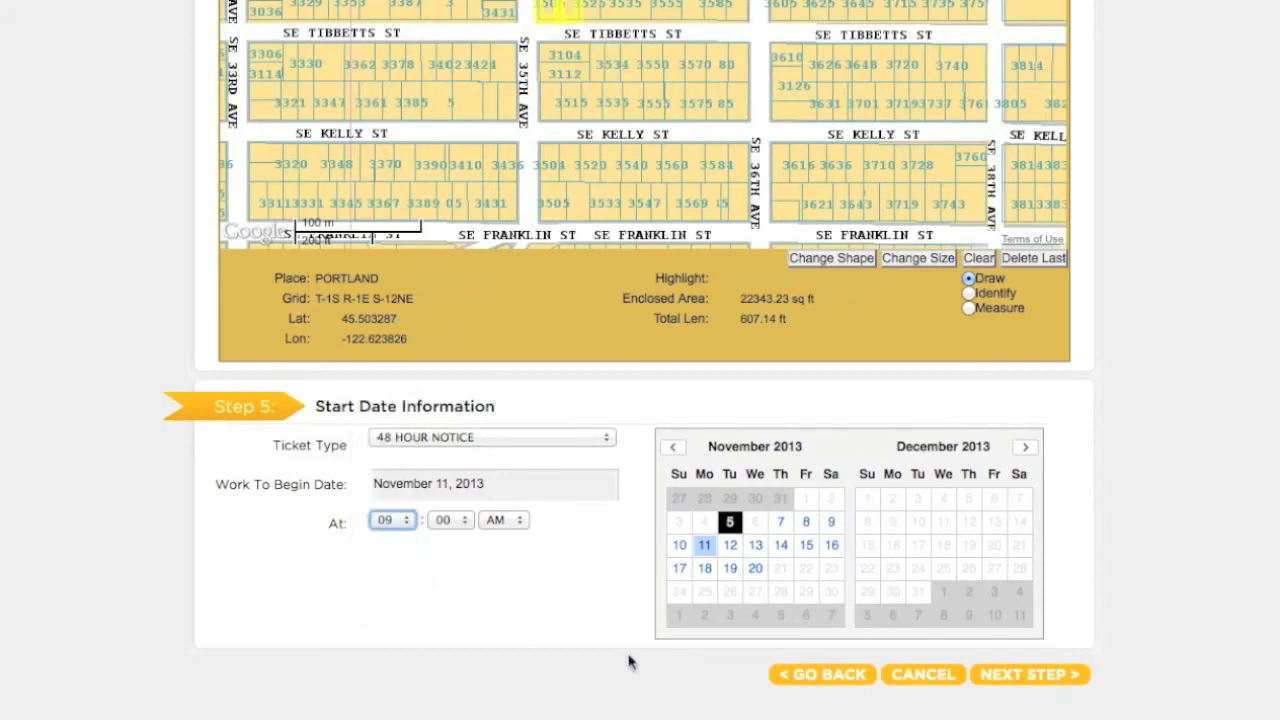
# Continue past the start date and utility notification screens to submit the locate request for review.
pyautogui.click(1026, 674)
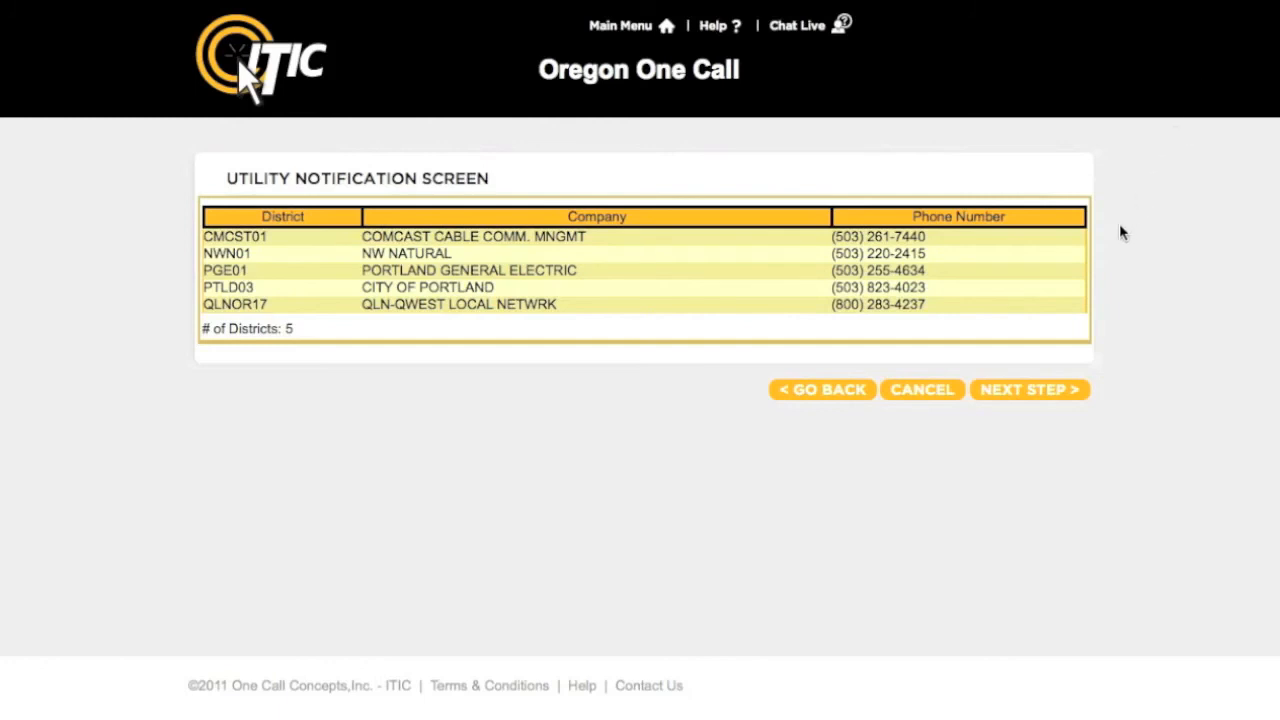
pyautogui.click(1037, 389)
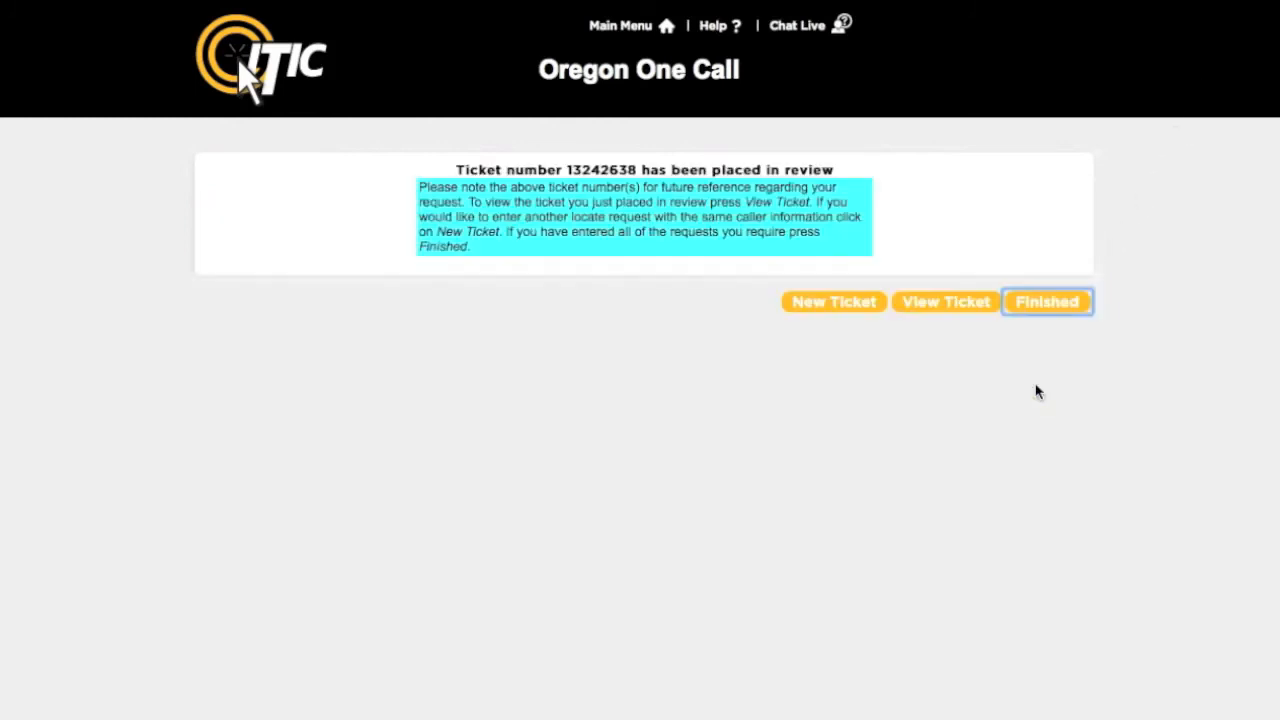